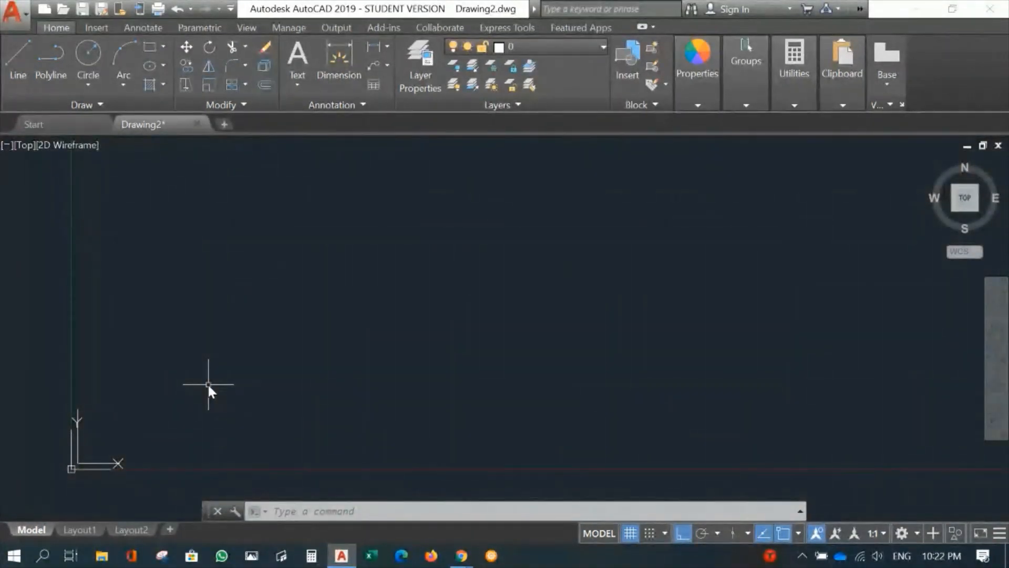
# Open the layer properties manager and create a new layer named Walls.
pyautogui.click(408, 73)
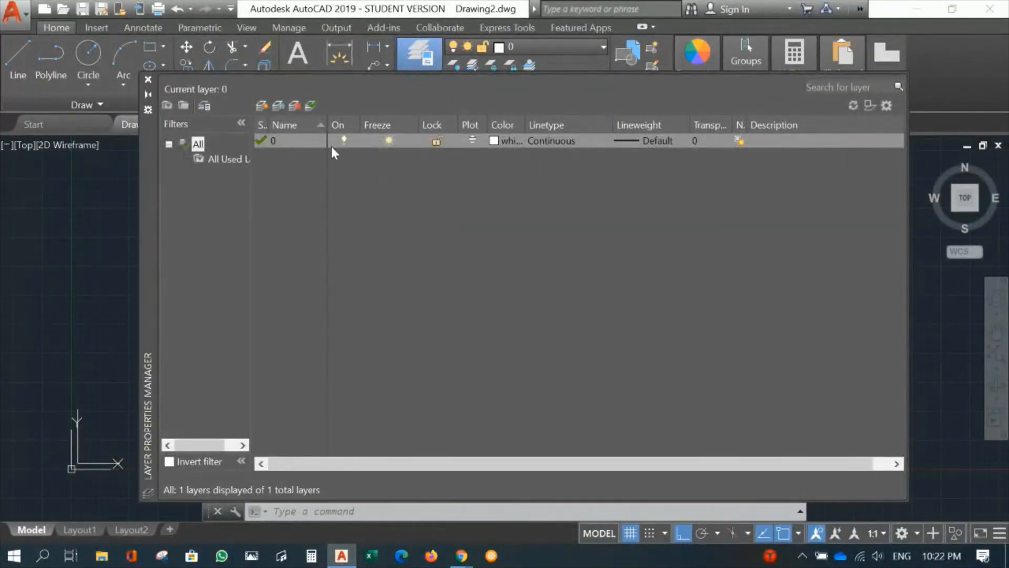
pyautogui.click(263, 106)
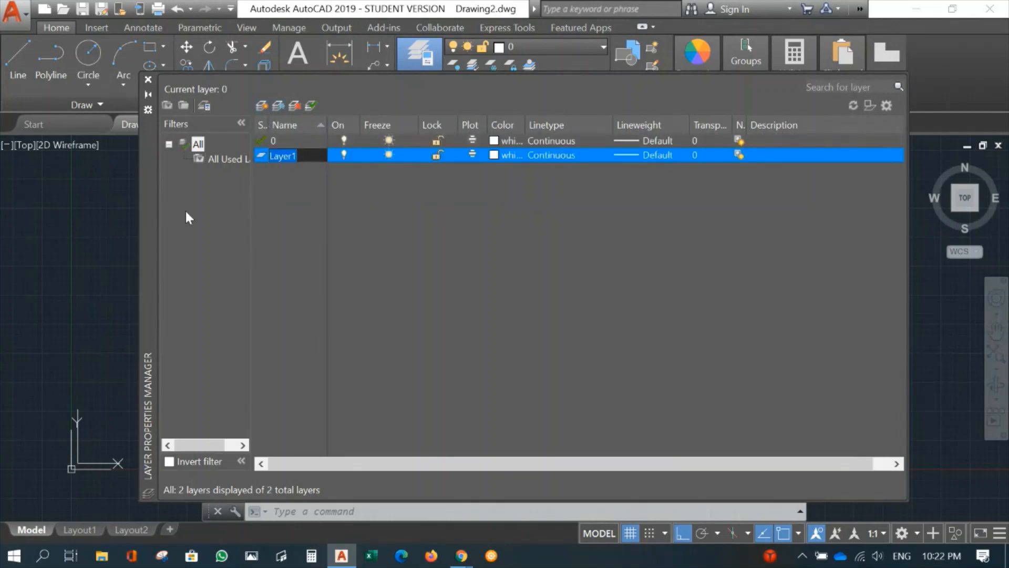
pyautogui.write('Wall')
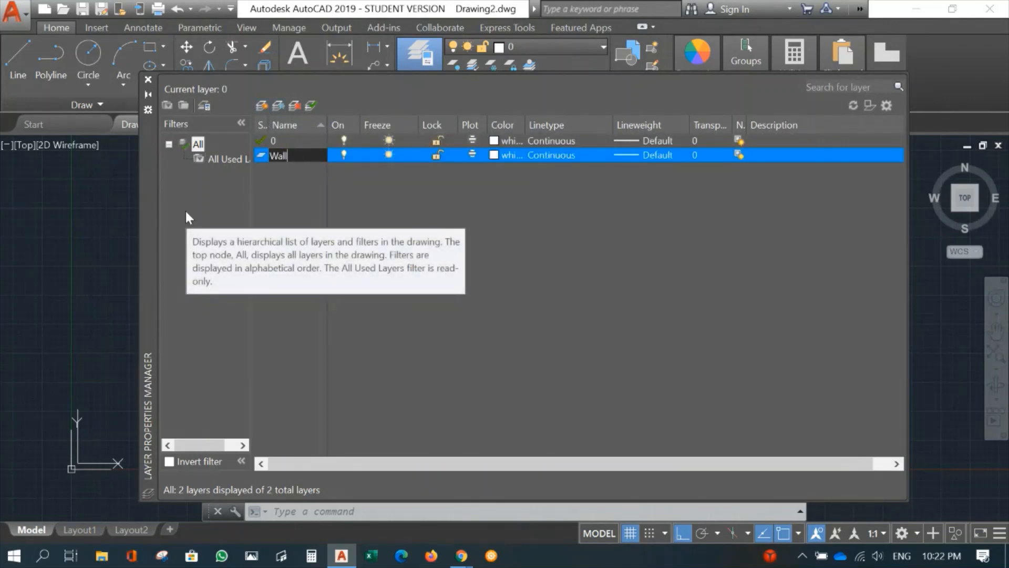
pyautogui.write('s')
pyautogui.press('Return')
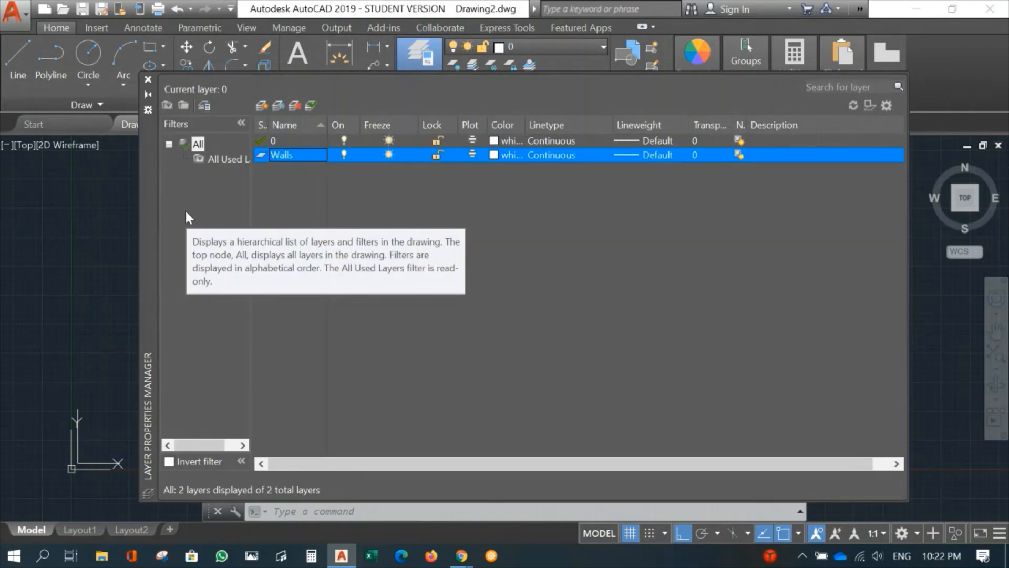
# Add two more layers named Gridline and Doors to the layer list.
pyautogui.click(261, 106)
pyautogui.write('Gr')
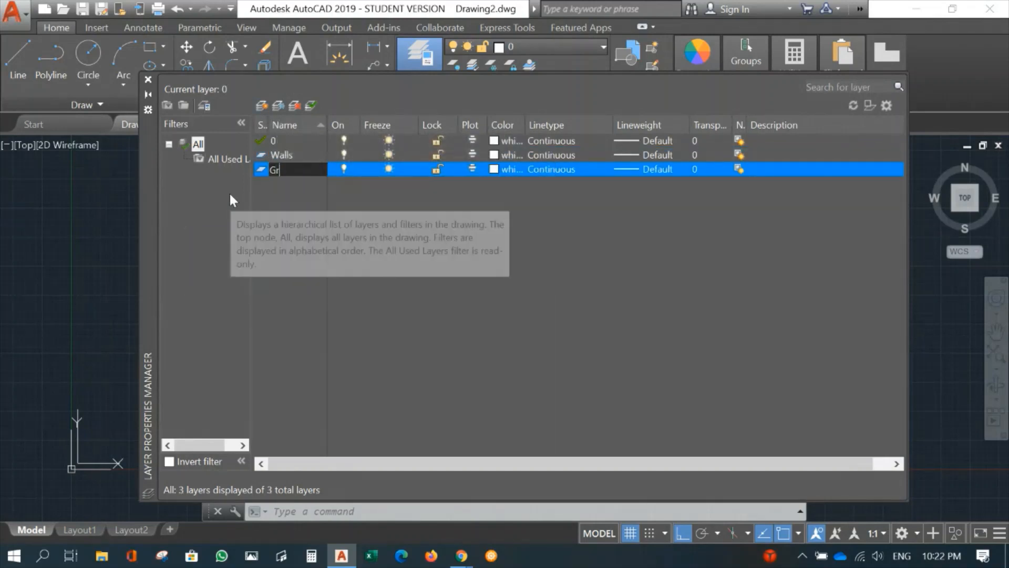
pyautogui.write('idline')
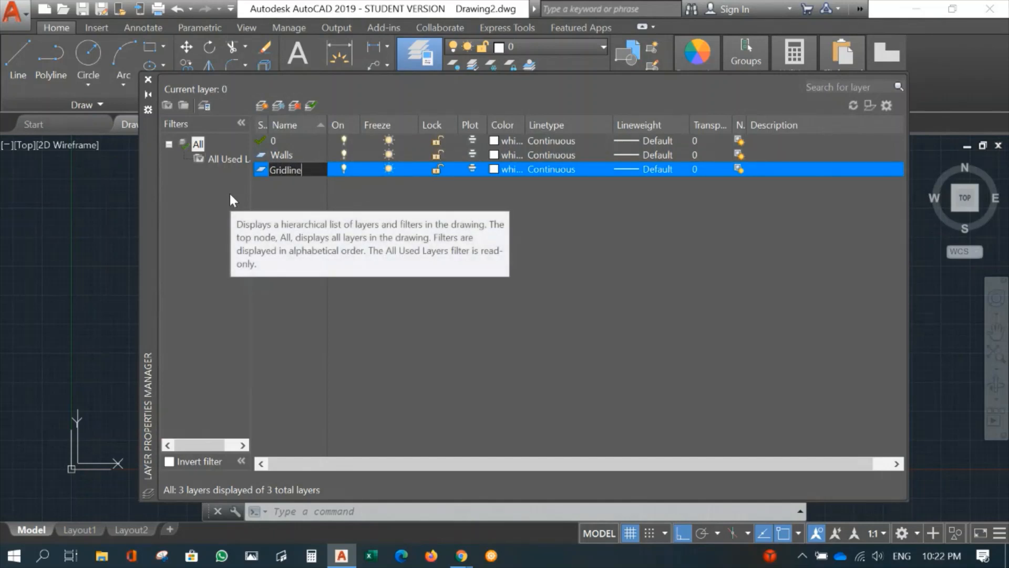
pyautogui.press('Return')
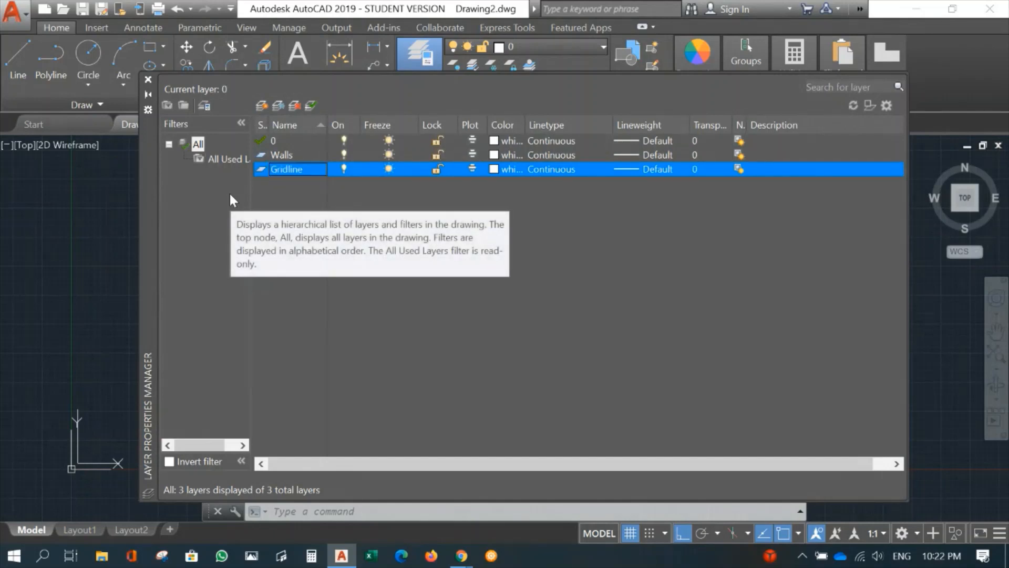
pyautogui.click(259, 107)
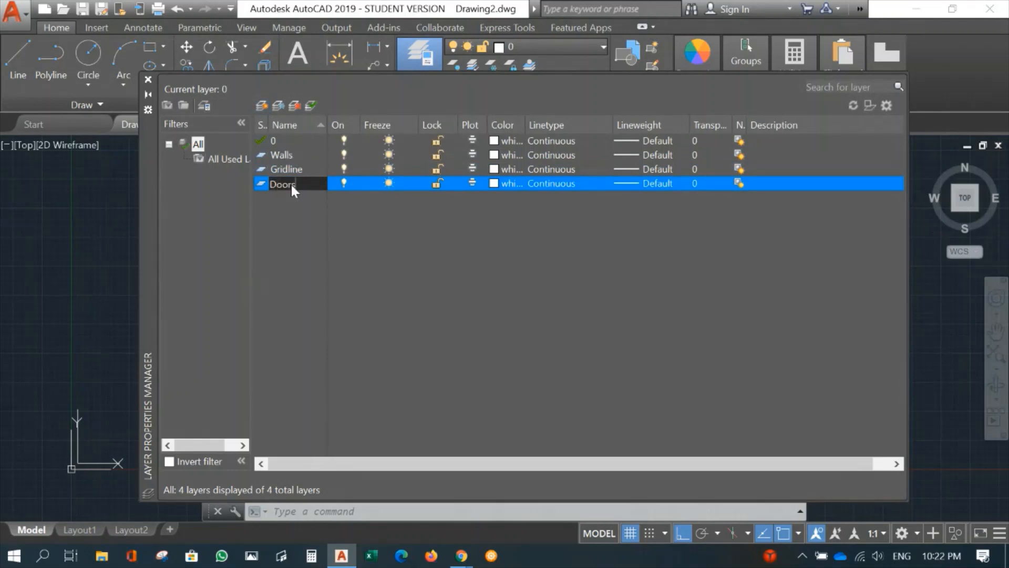
pyautogui.press('Return')
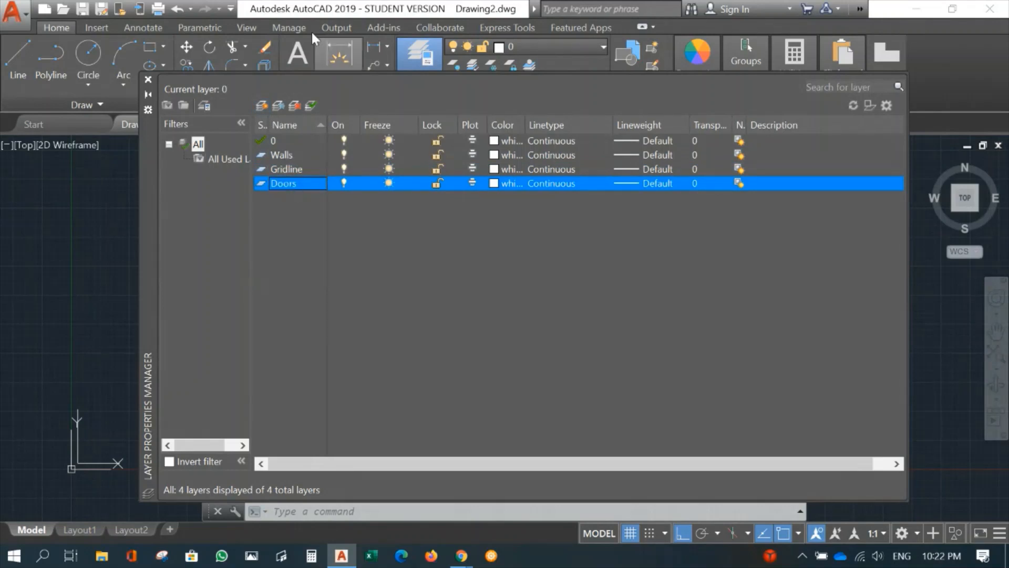
# Create two new layers named Windows and Furniture.
pyautogui.click(261, 104)
pyautogui.write('Window')
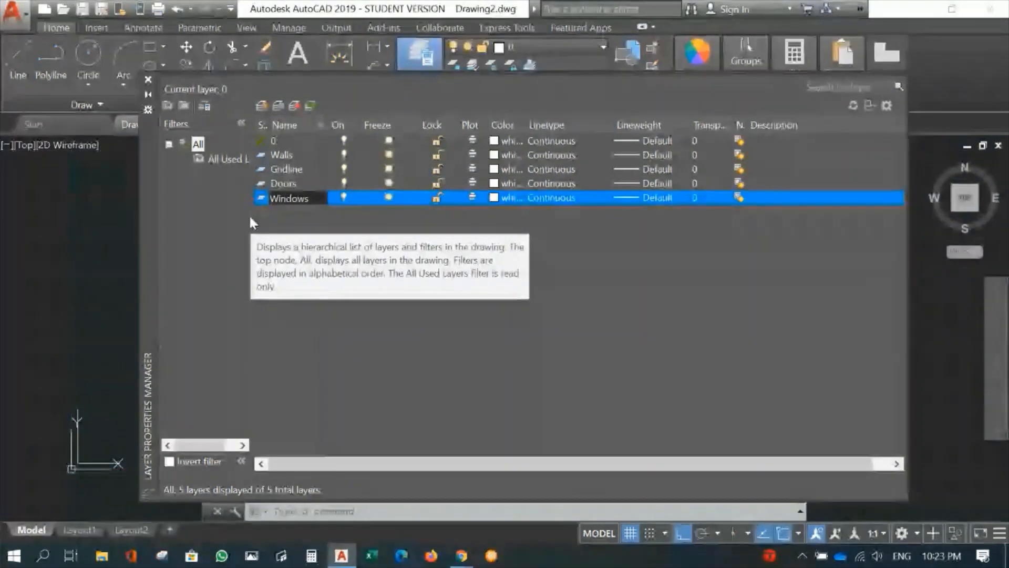
pyautogui.write('s')
pyautogui.press('Return')
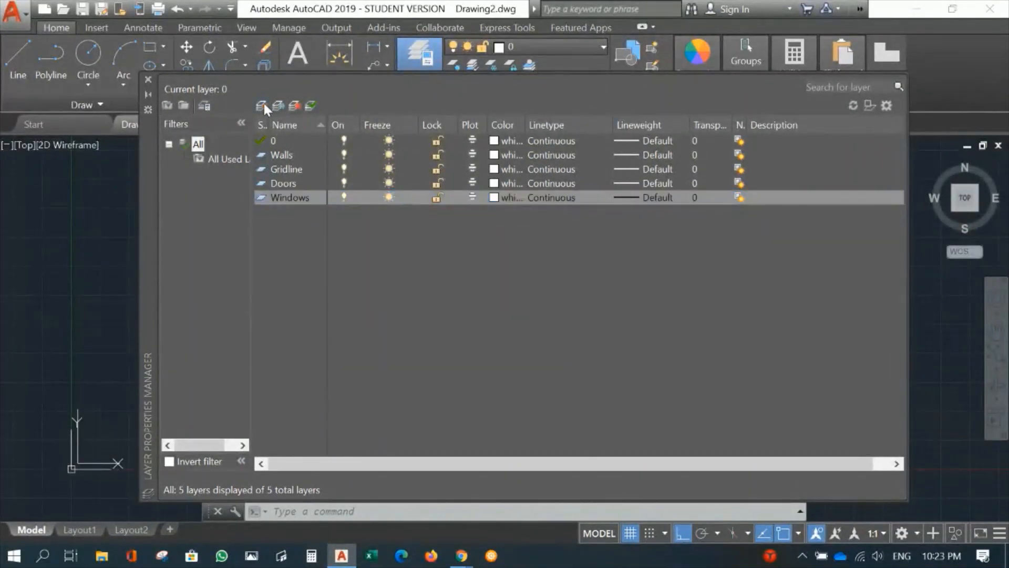
pyautogui.click(260, 104)
pyautogui.write('F')
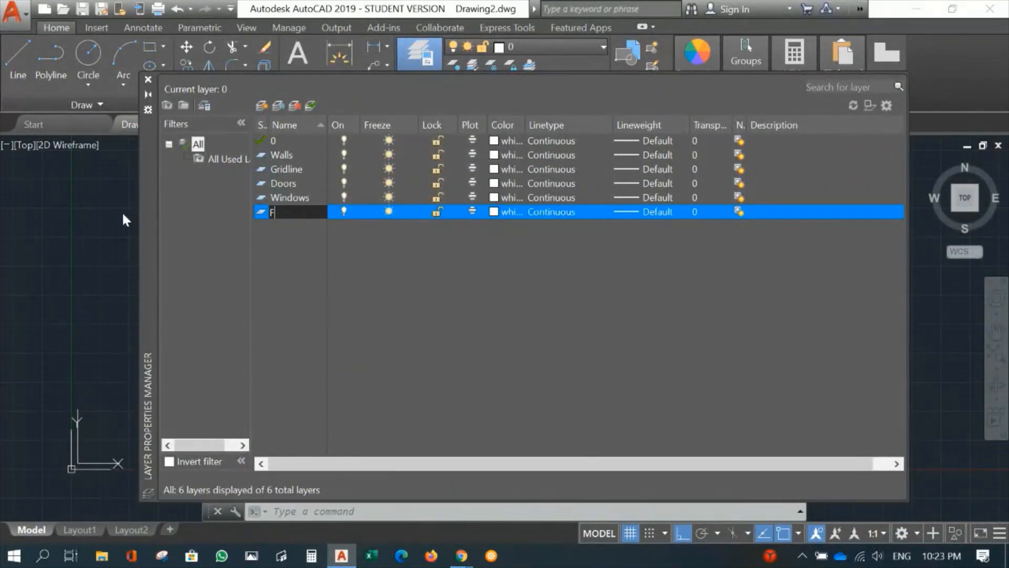
pyautogui.write('urniture')
pyautogui.click(124, 207)
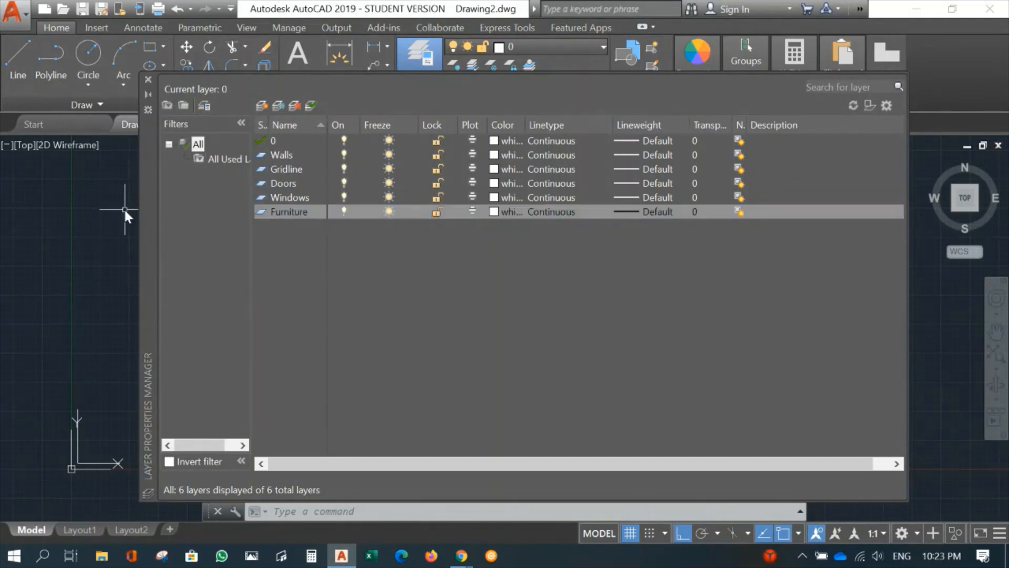
# Create two new layers named Toilets and Hatches.
pyautogui.click(261, 106)
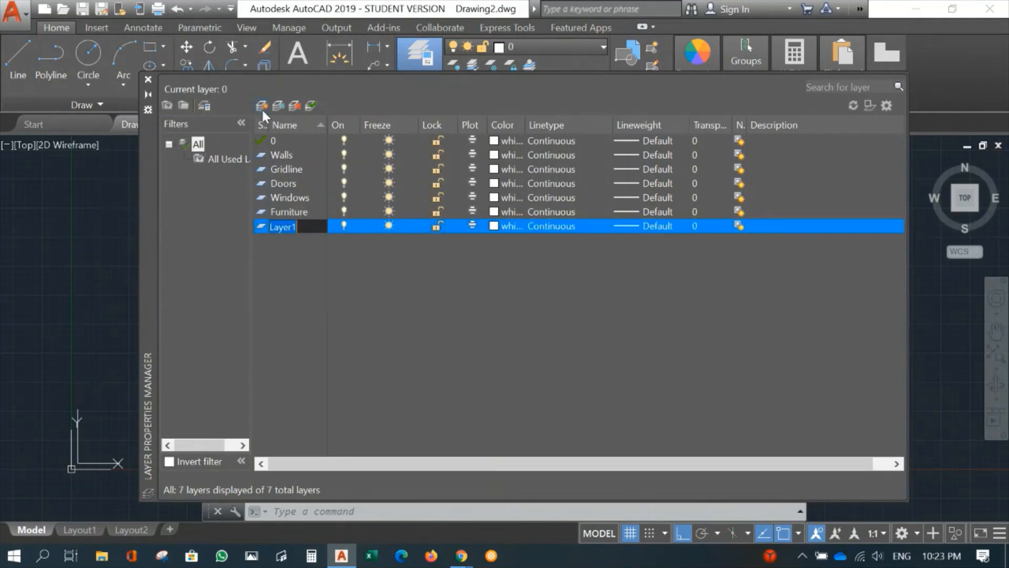
pyautogui.write('Toilets')
pyautogui.click(39, 219)
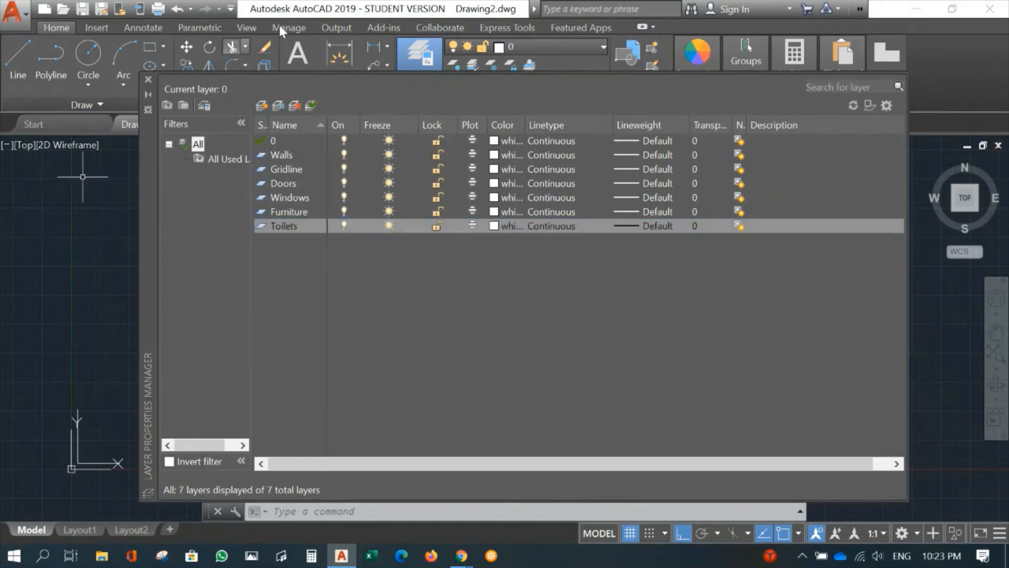
pyautogui.click(260, 105)
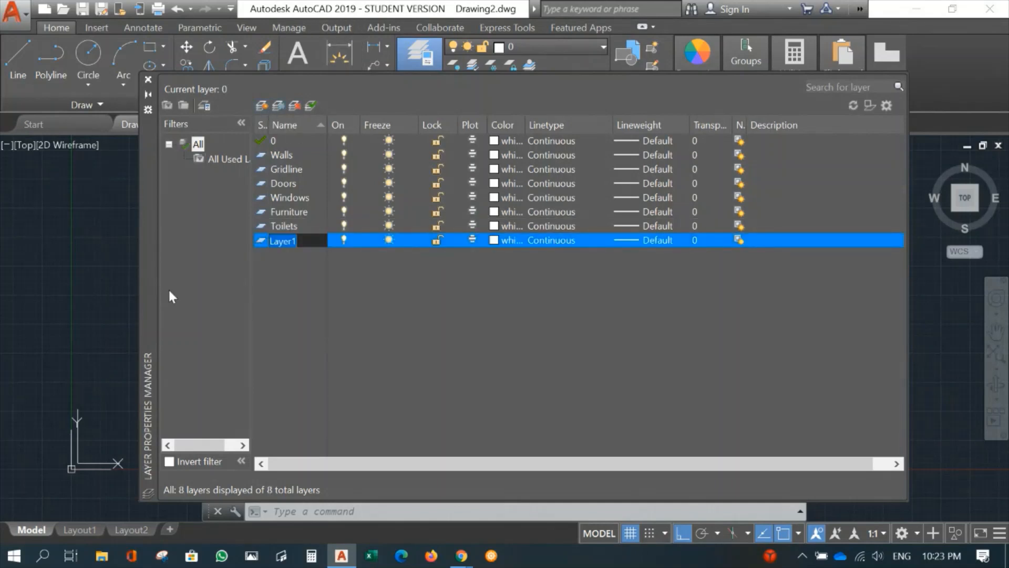
pyautogui.write('Hatches')
pyautogui.press('Return')
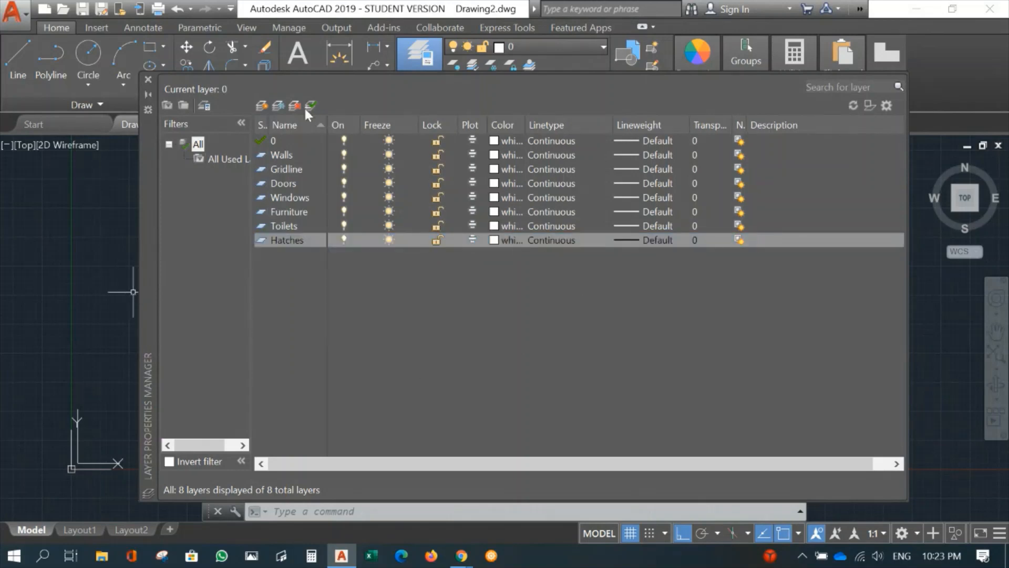
# Create two new layers named Dimension and Text.
pyautogui.click(262, 105)
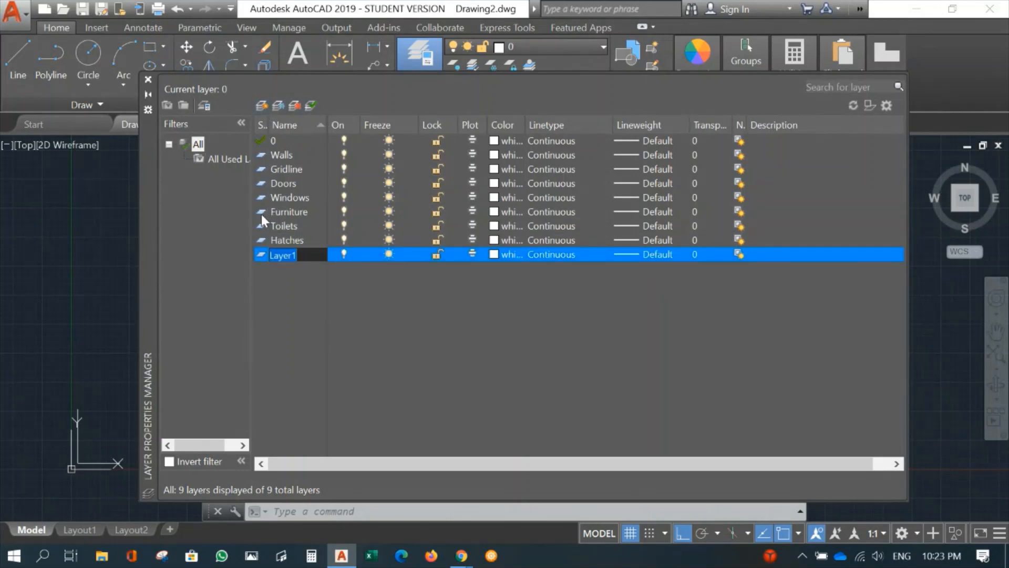
pyautogui.write('Dimension')
pyautogui.press('Return')
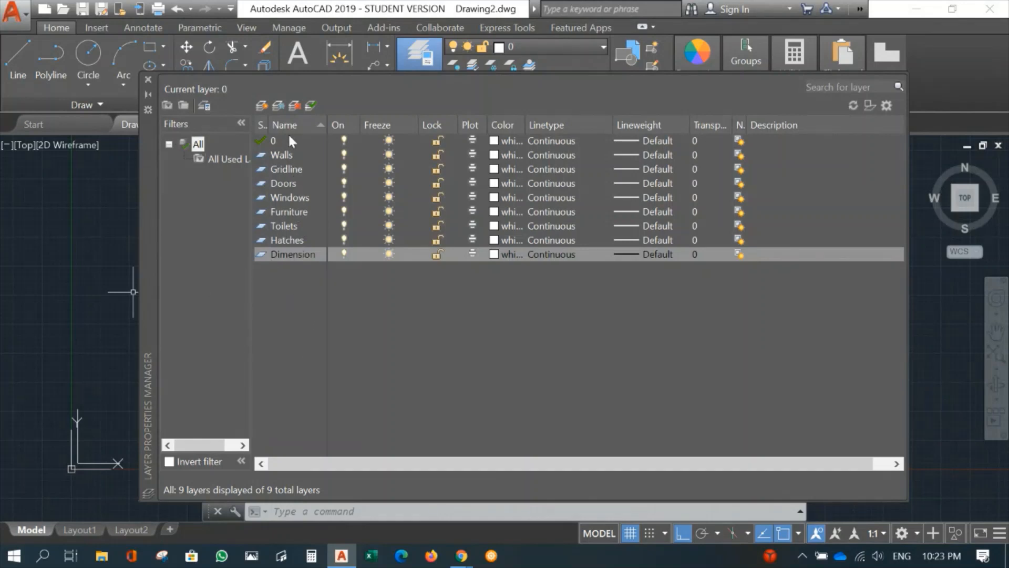
pyautogui.click(263, 105)
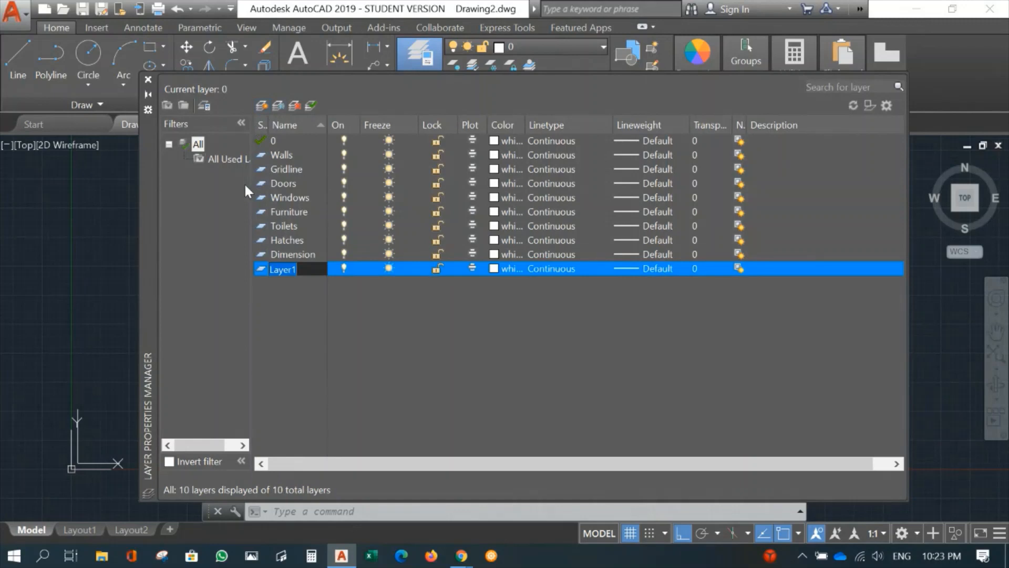
pyautogui.write('Text')
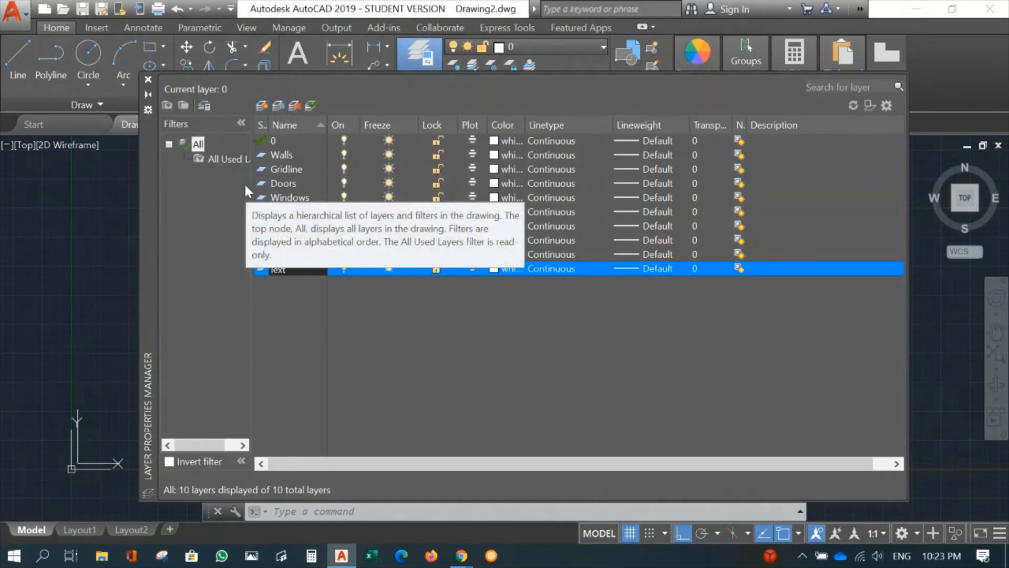
pyautogui.press('Return')
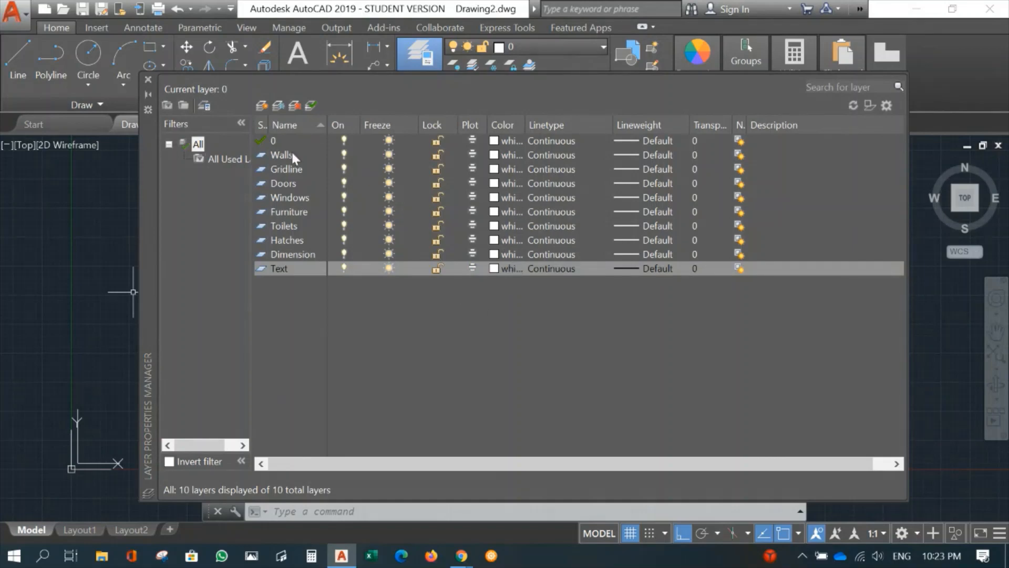
# Set the Walls layer's color to red and the Gridline layer's color to index color 8.
pyautogui.click(495, 155)
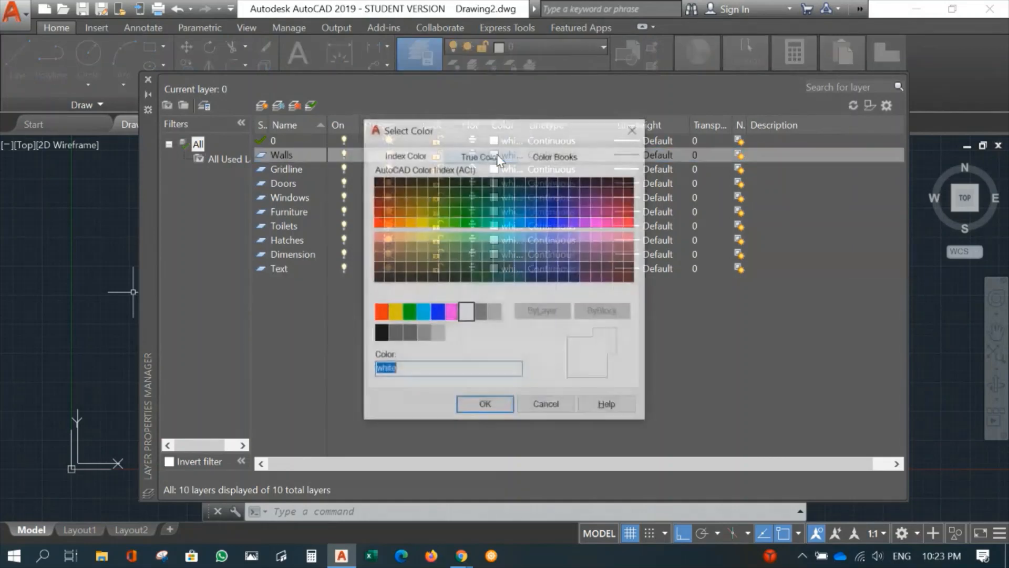
pyautogui.click(380, 312)
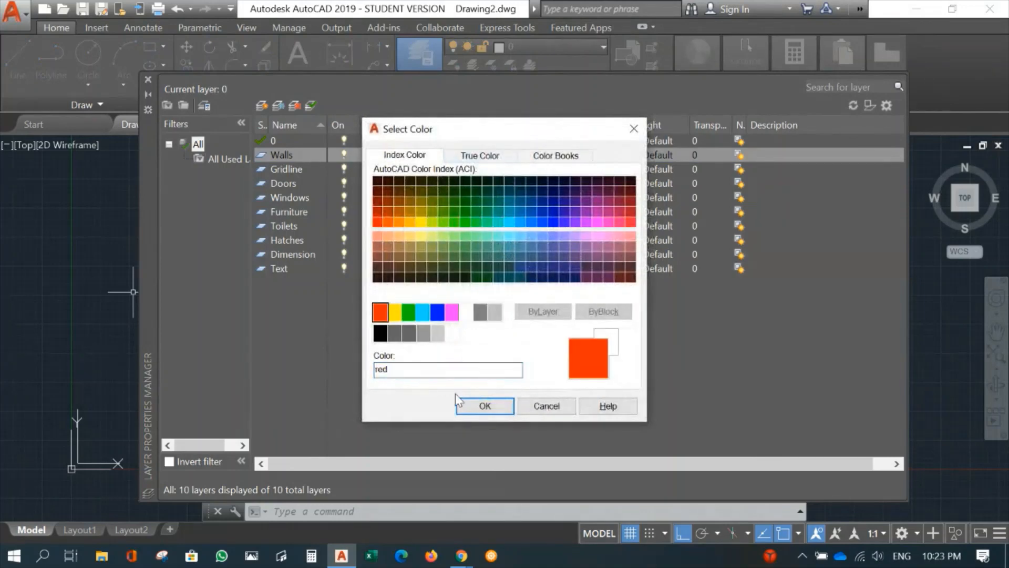
pyautogui.click(484, 406)
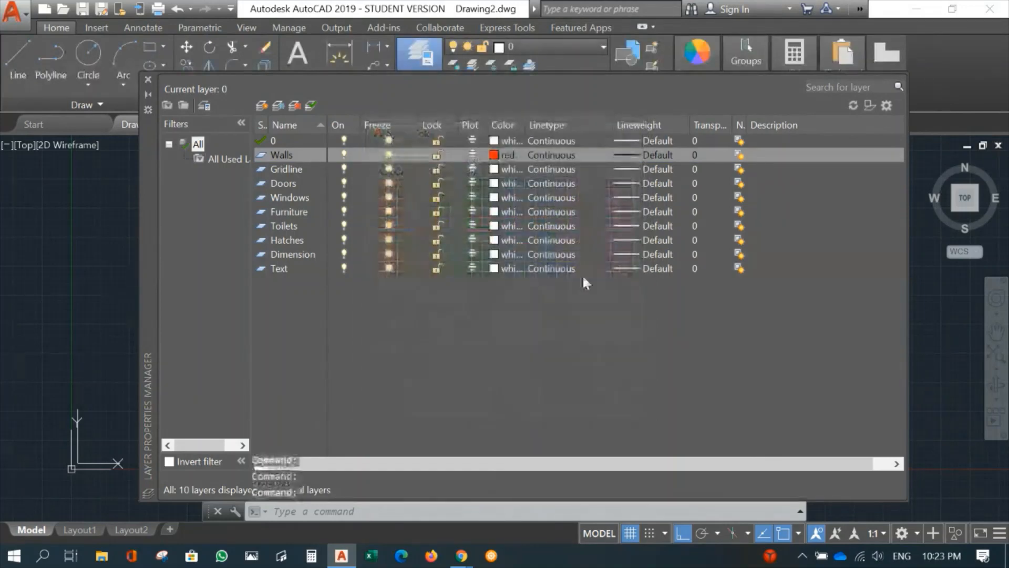
pyautogui.click(494, 170)
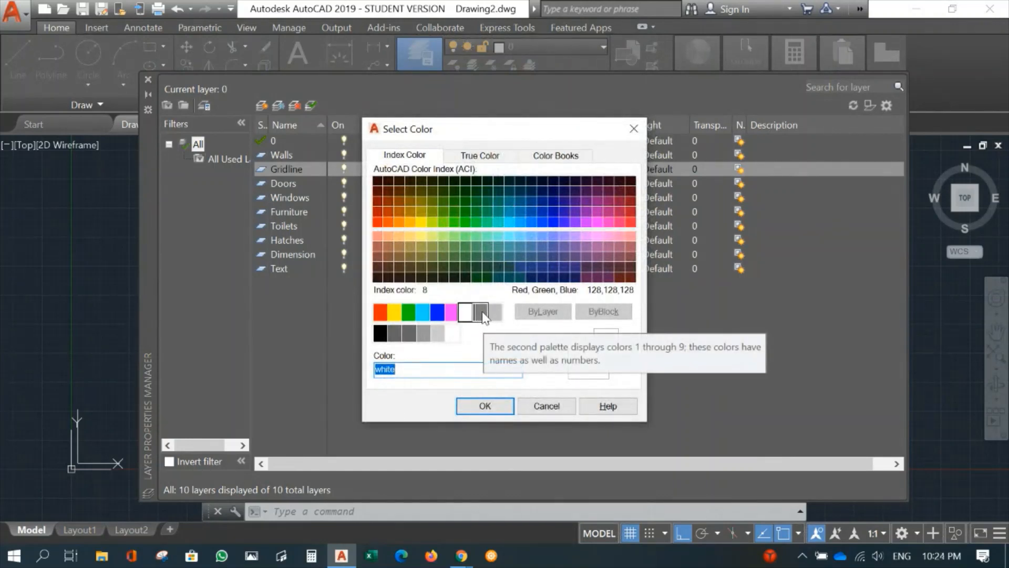
pyautogui.click(482, 313)
pyautogui.click(484, 405)
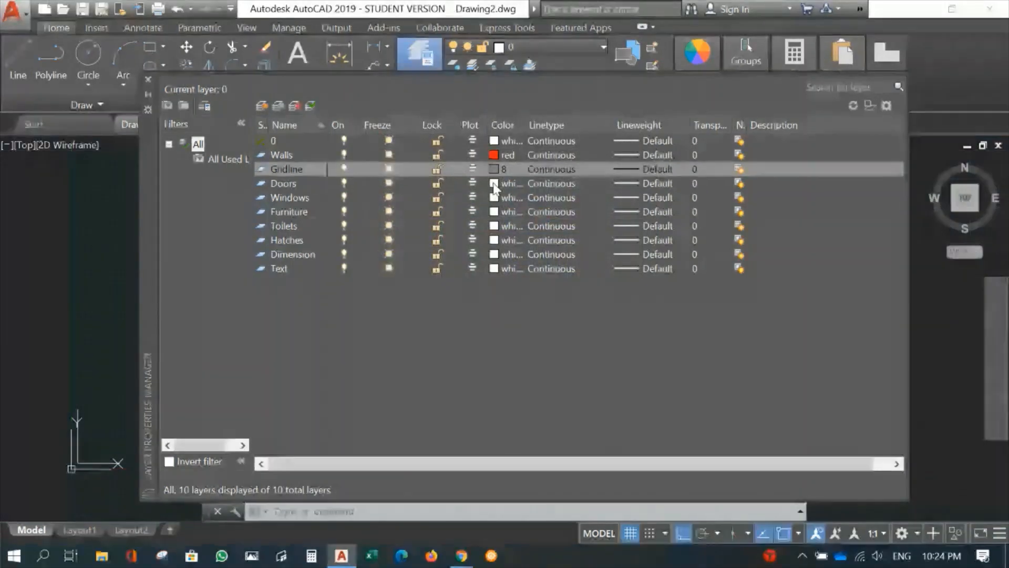
# Set the color of both the Doors layer and the Windows layer to yellow.
pyautogui.click(494, 183)
pyautogui.click(392, 314)
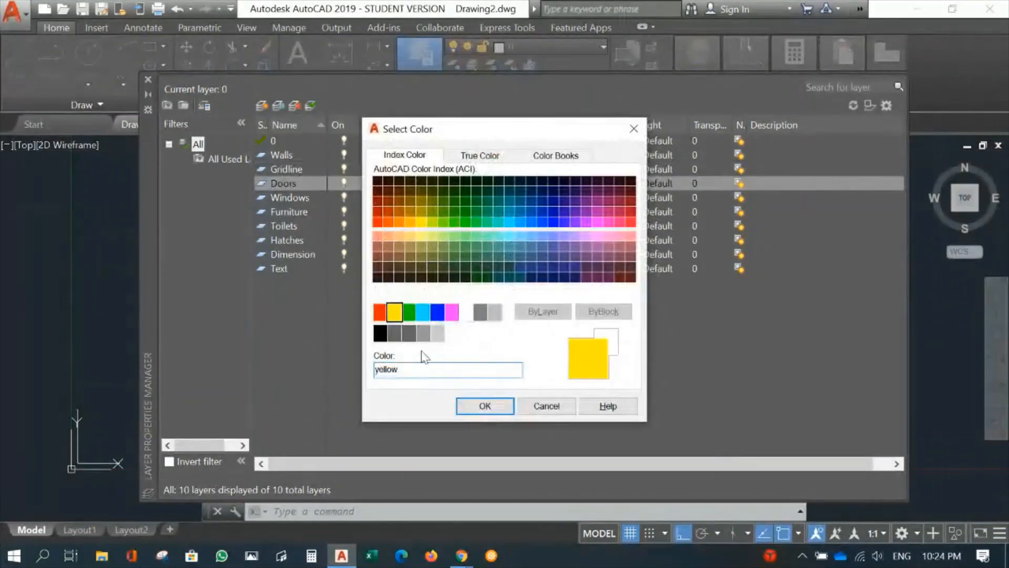
pyautogui.click(484, 406)
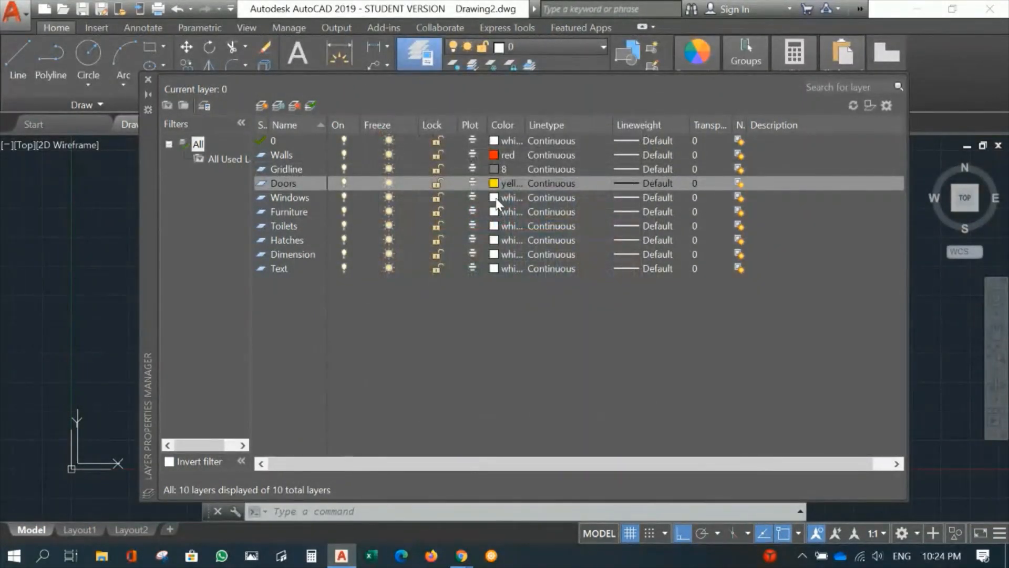
pyautogui.click(495, 198)
pyautogui.click(393, 312)
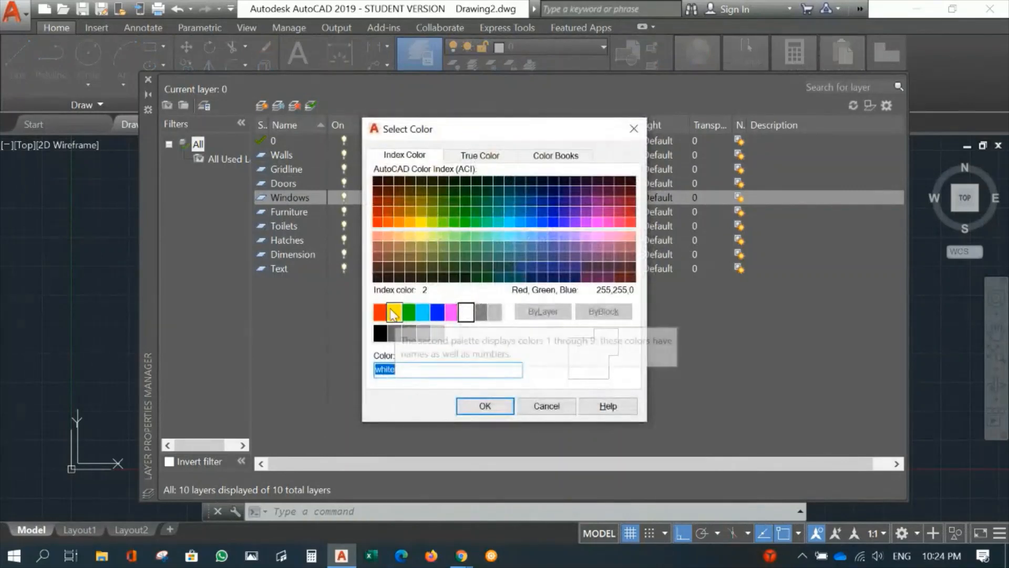
pyautogui.click(464, 404)
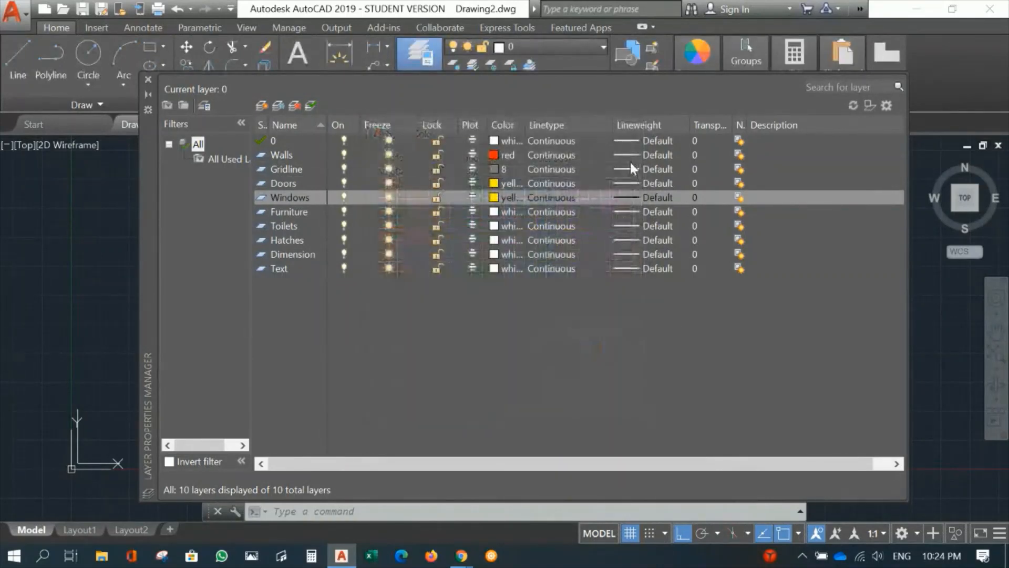
# Set the Furniture layer's color to magenta and the Toilets layer's color to cyan.
pyautogui.click(493, 212)
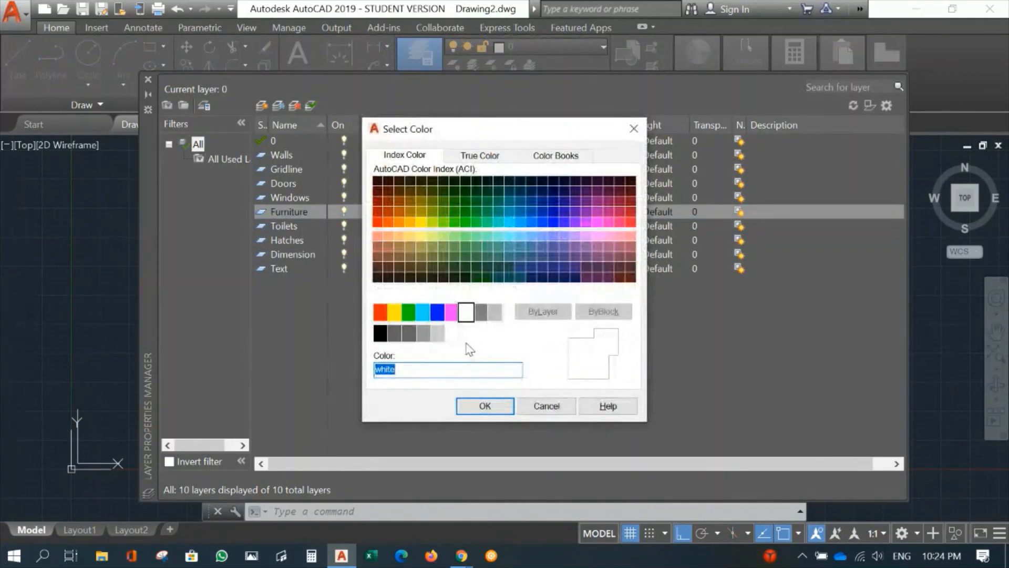
pyautogui.click(452, 312)
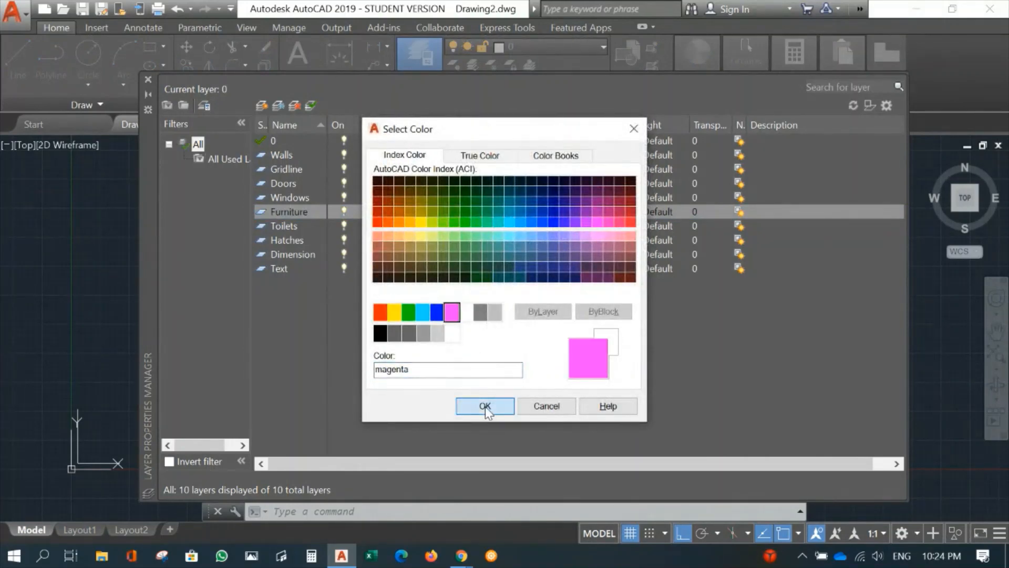
pyautogui.click(485, 405)
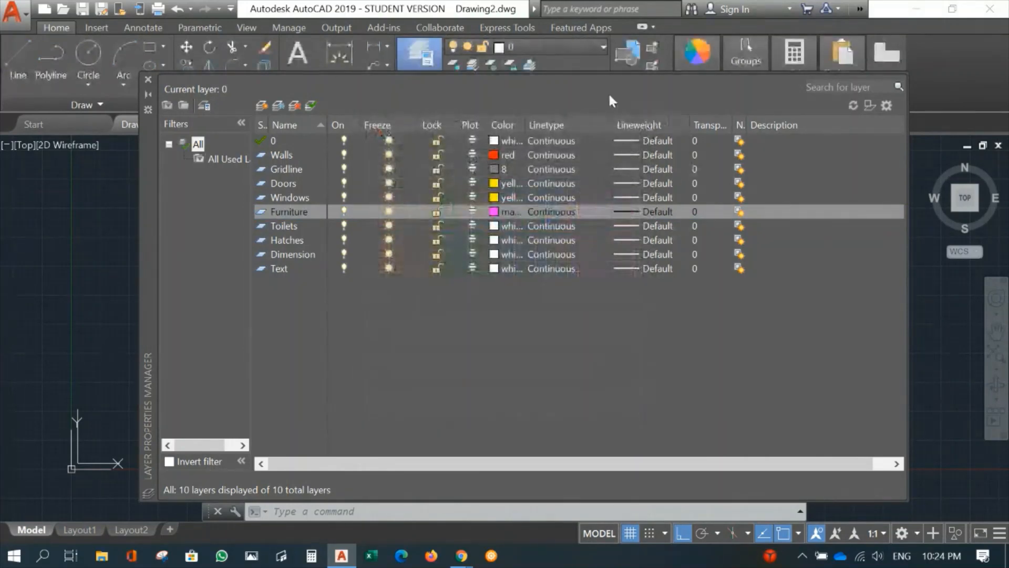
pyautogui.click(493, 227)
pyautogui.click(423, 313)
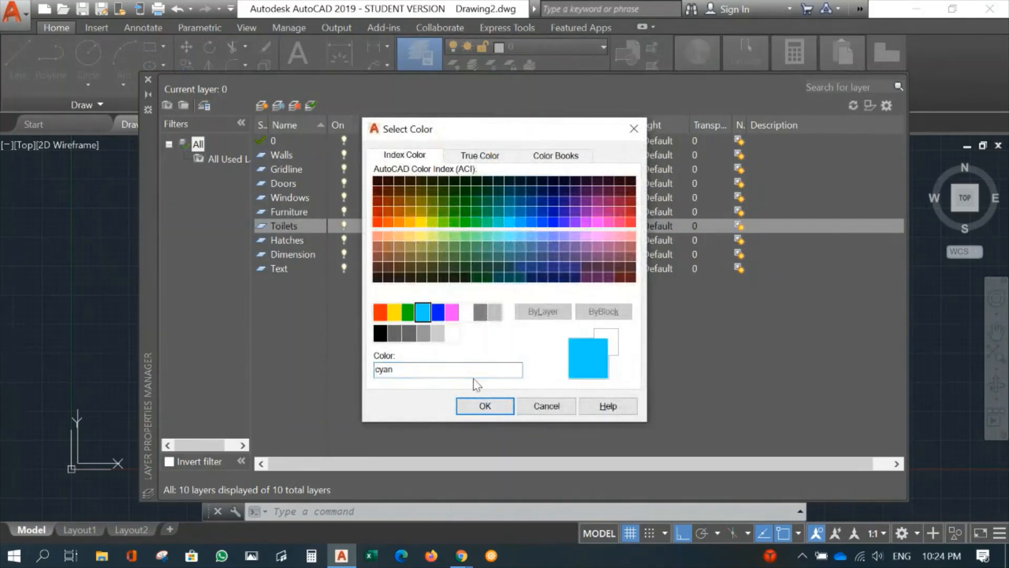
pyautogui.click(470, 406)
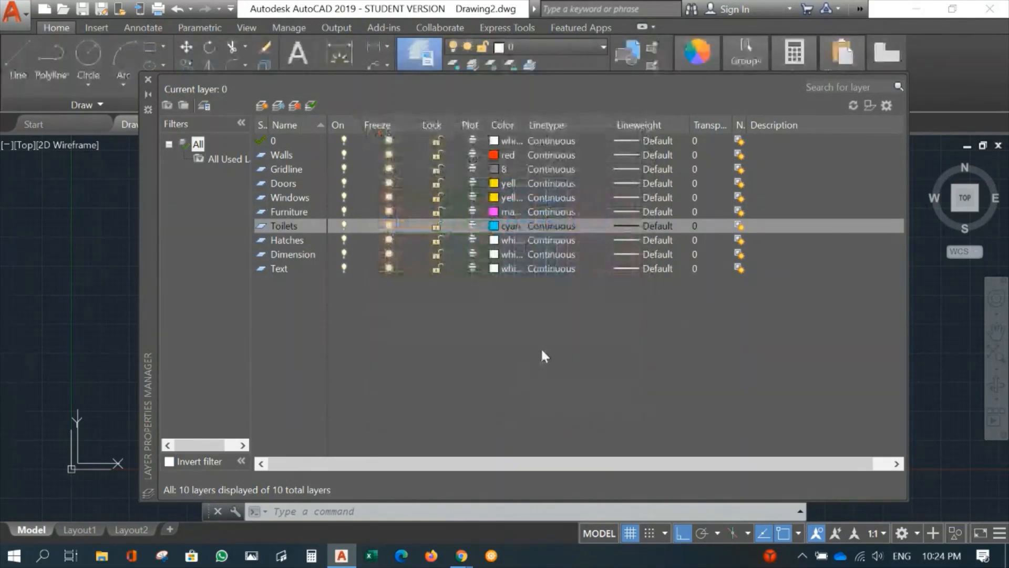
# Set the color of the Hatches layer to index color 9.
pyautogui.click(494, 241)
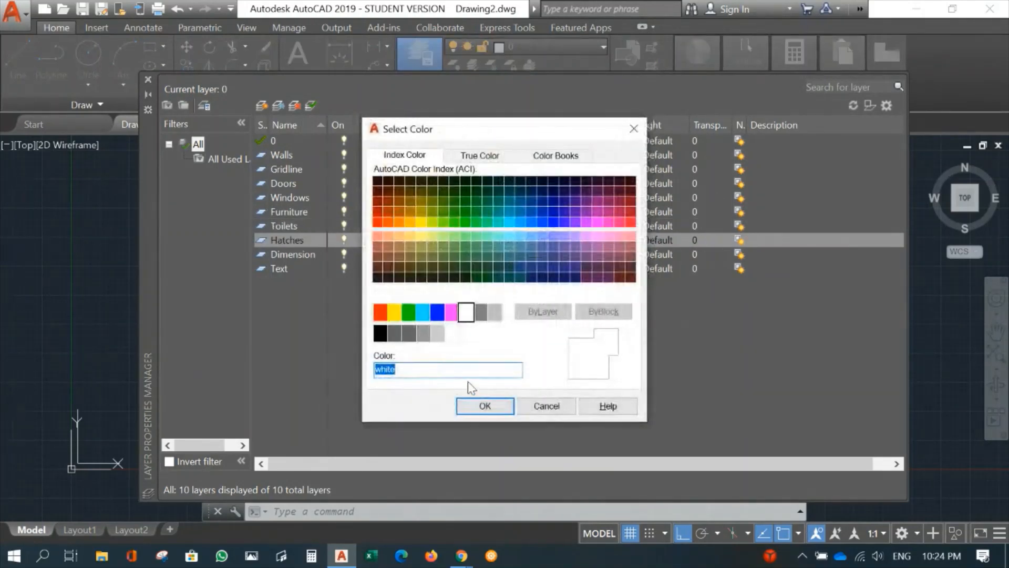
pyautogui.click(497, 313)
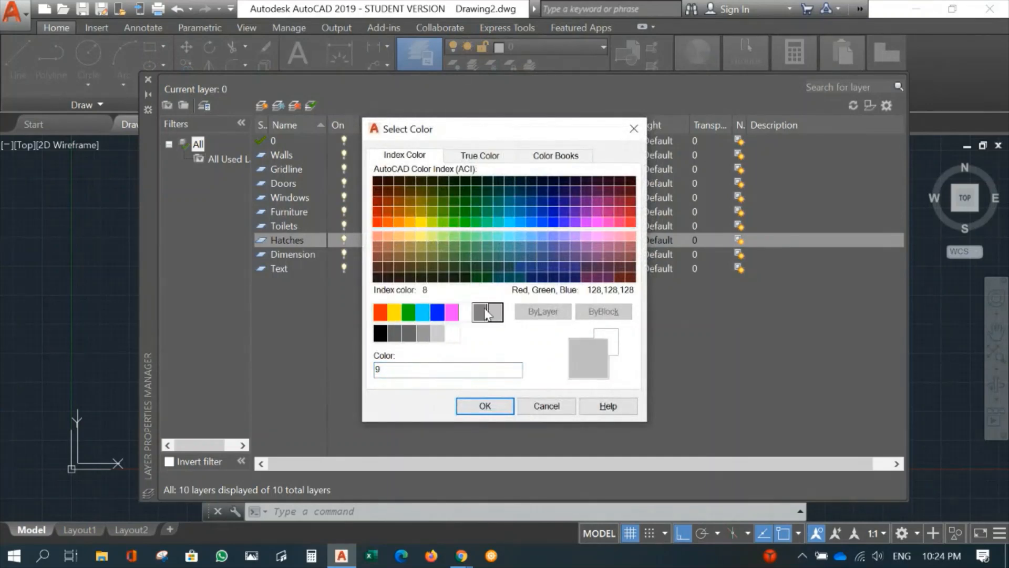
pyautogui.click(478, 408)
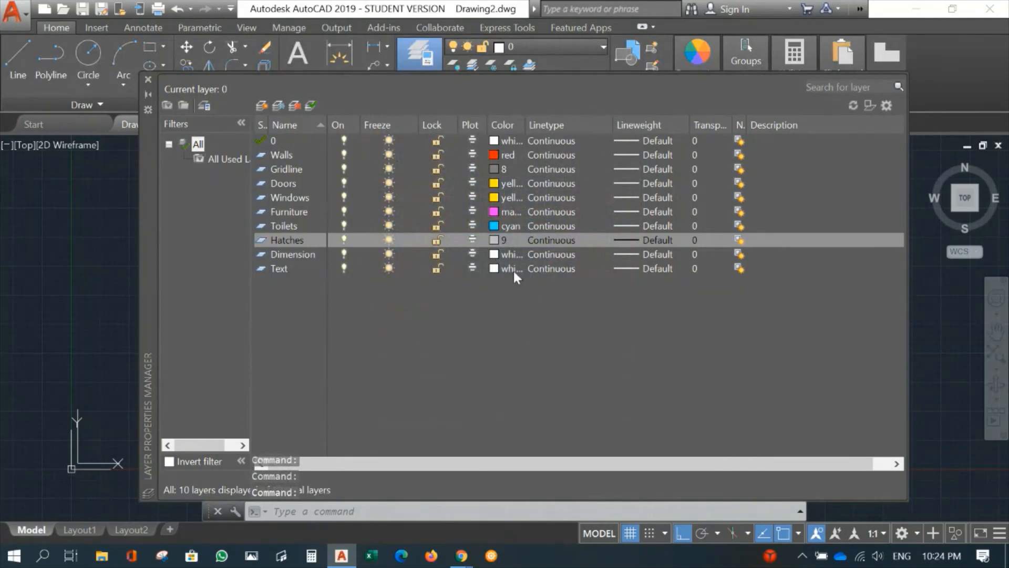
# Set the Dimension layer's color to yellow and the Text layer's color to green.
pyautogui.click(495, 255)
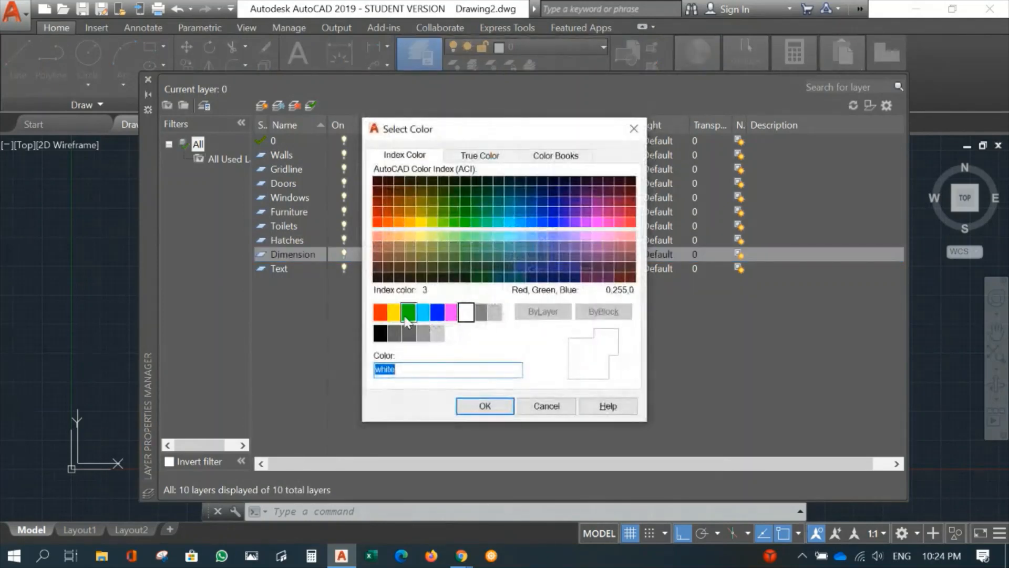
pyautogui.click(393, 312)
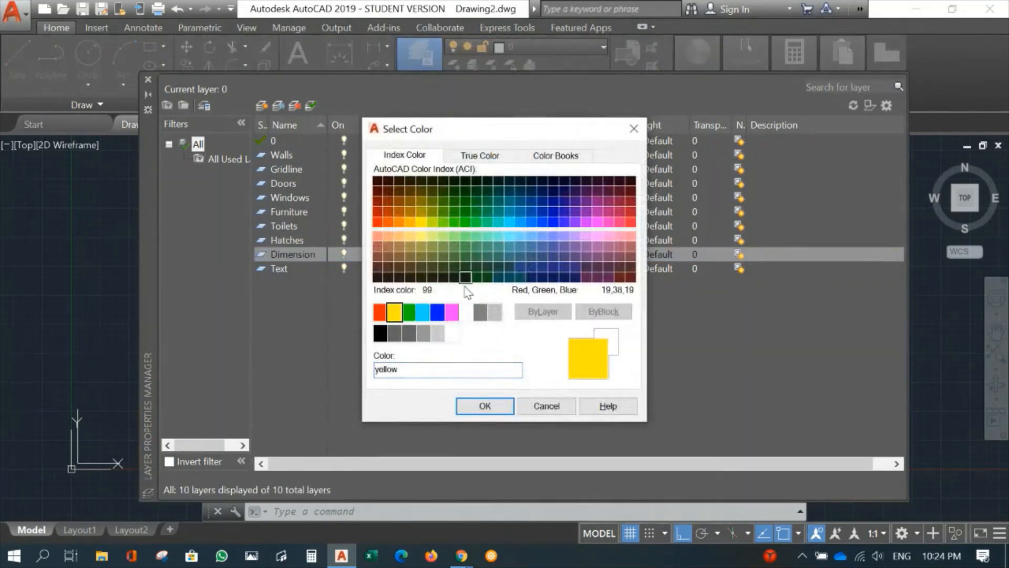
pyautogui.click(485, 407)
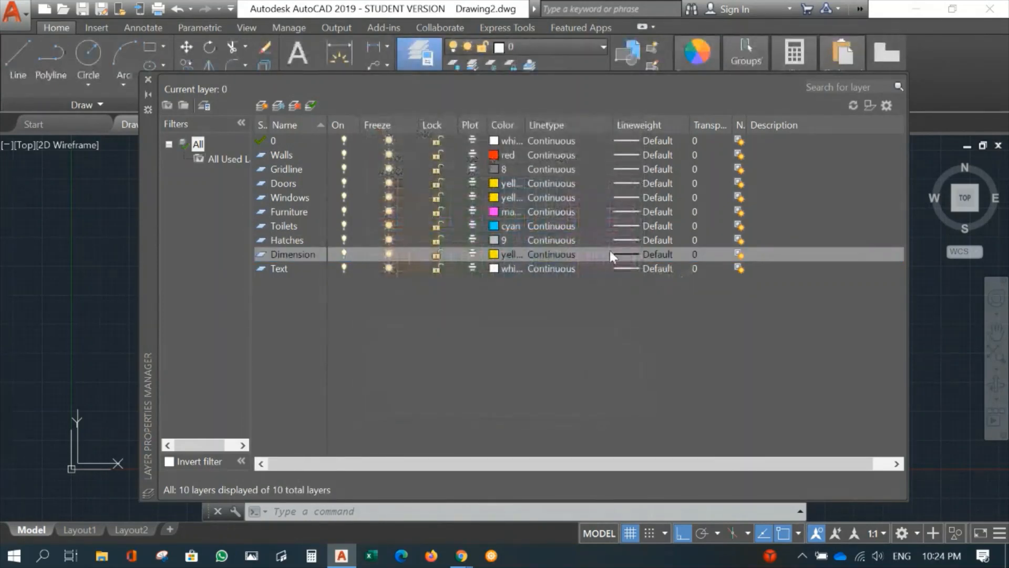
pyautogui.click(494, 269)
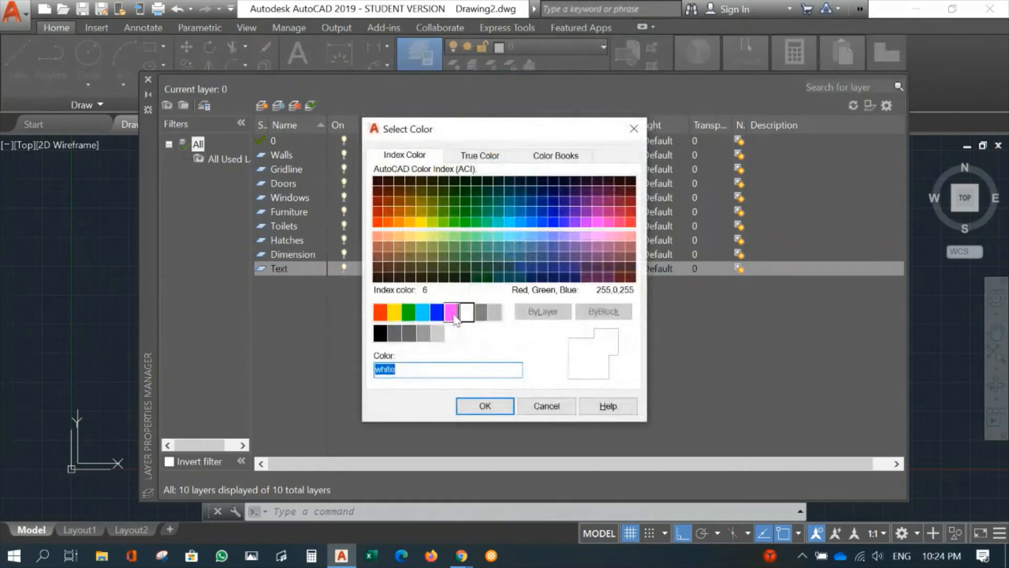
pyautogui.click(407, 313)
pyautogui.click(484, 406)
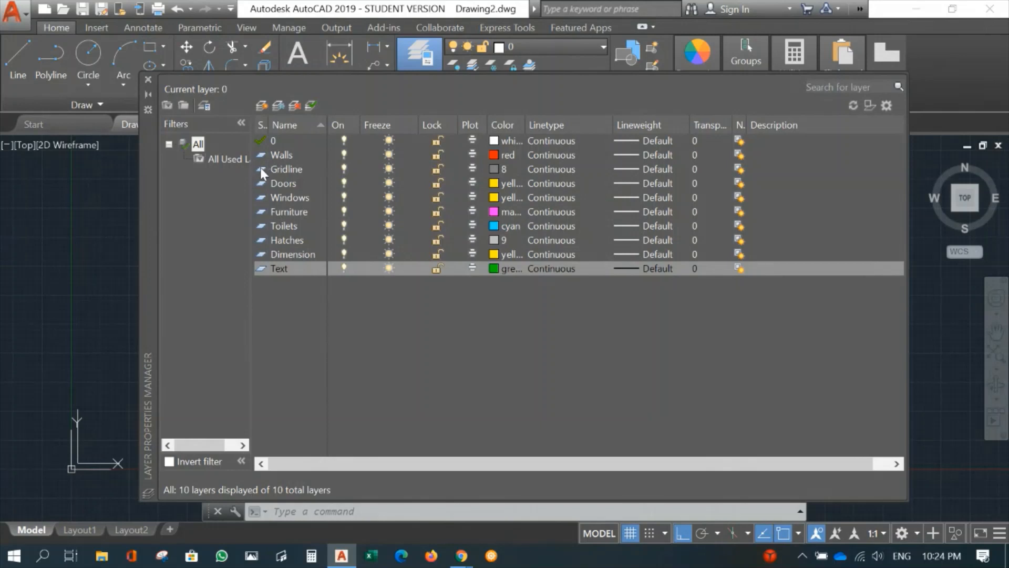
# Load the JIS_08_25 linetype from acadiso.lin and assign it to the Gridline layer.
pyautogui.click(549, 172)
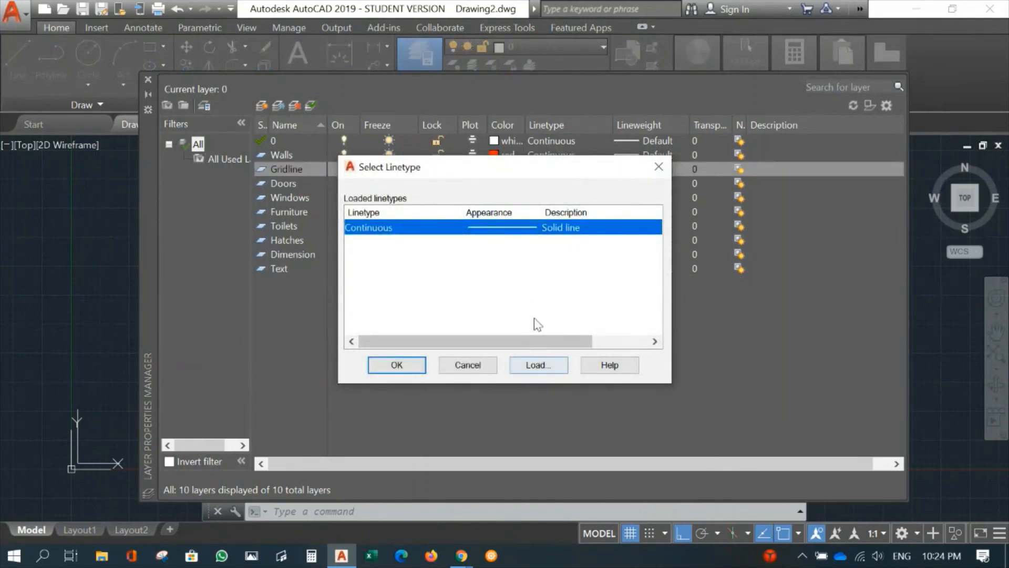
pyautogui.click(532, 365)
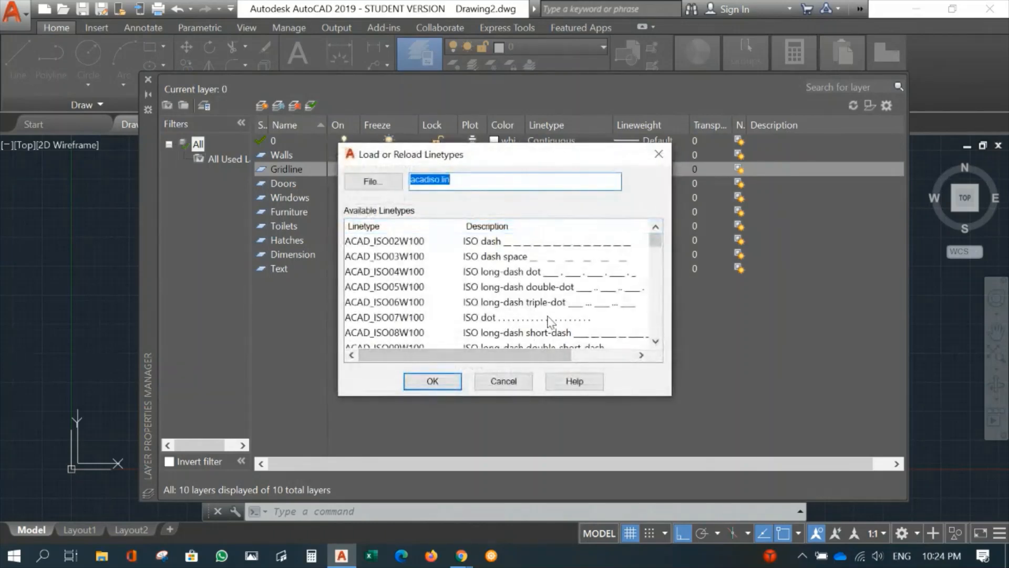
pyautogui.scroll(-1, 637, 320)
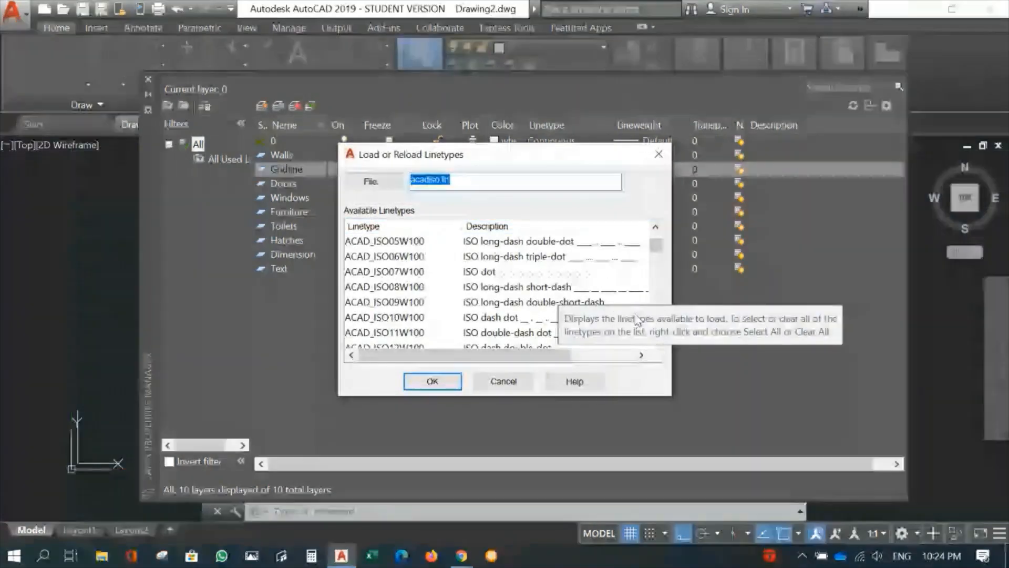
pyautogui.scroll(-1, 614, 298)
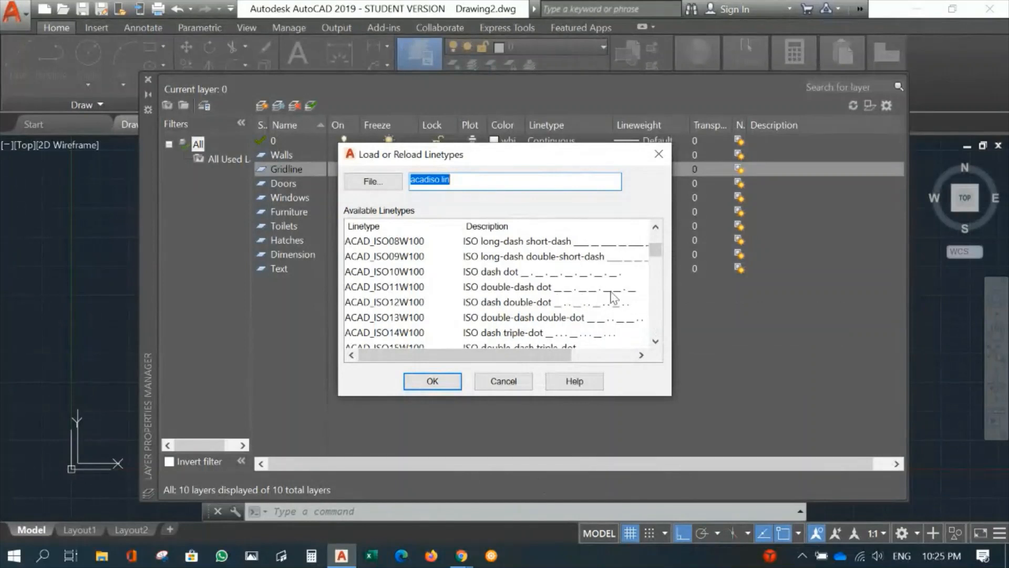
pyautogui.scroll(-1, 614, 298)
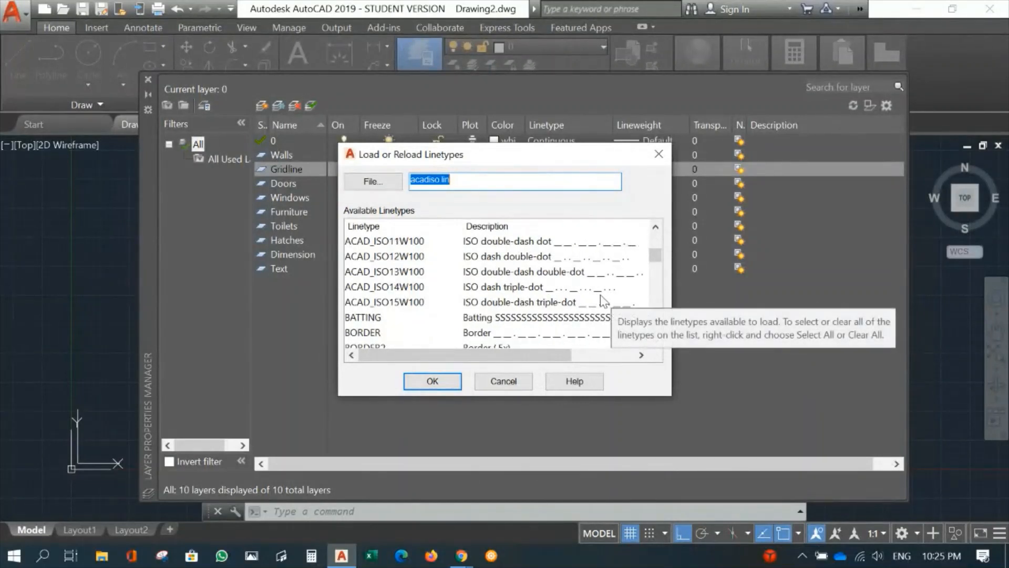
pyautogui.scroll(-1, 601, 295)
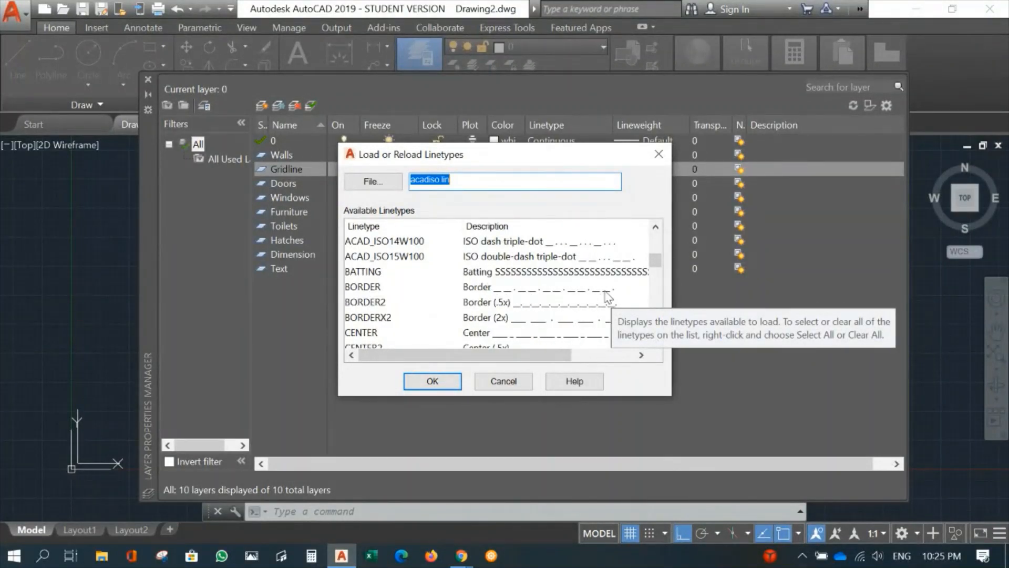
pyautogui.scroll(-1, 608, 297)
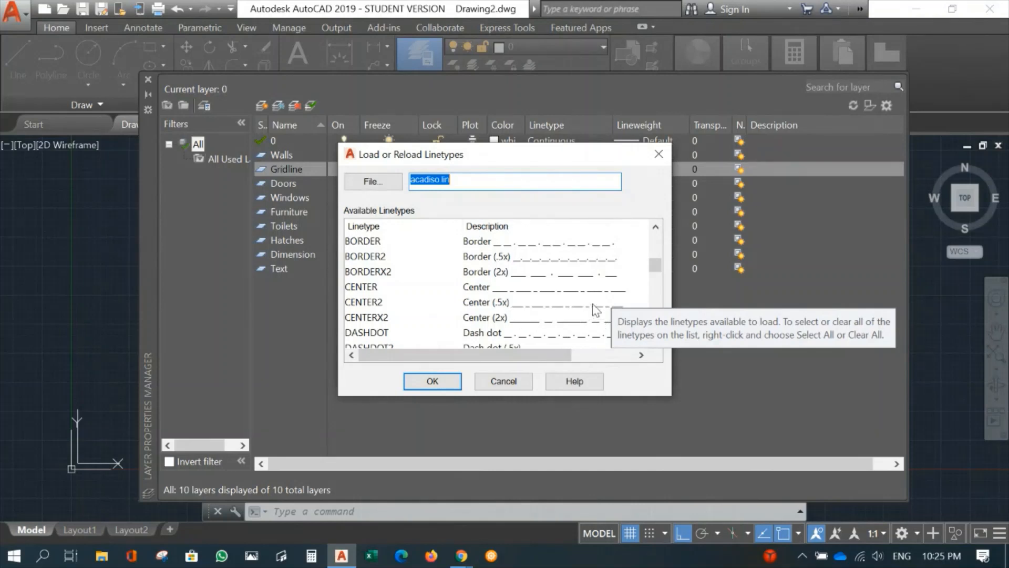
pyautogui.scroll(-3, 595, 311)
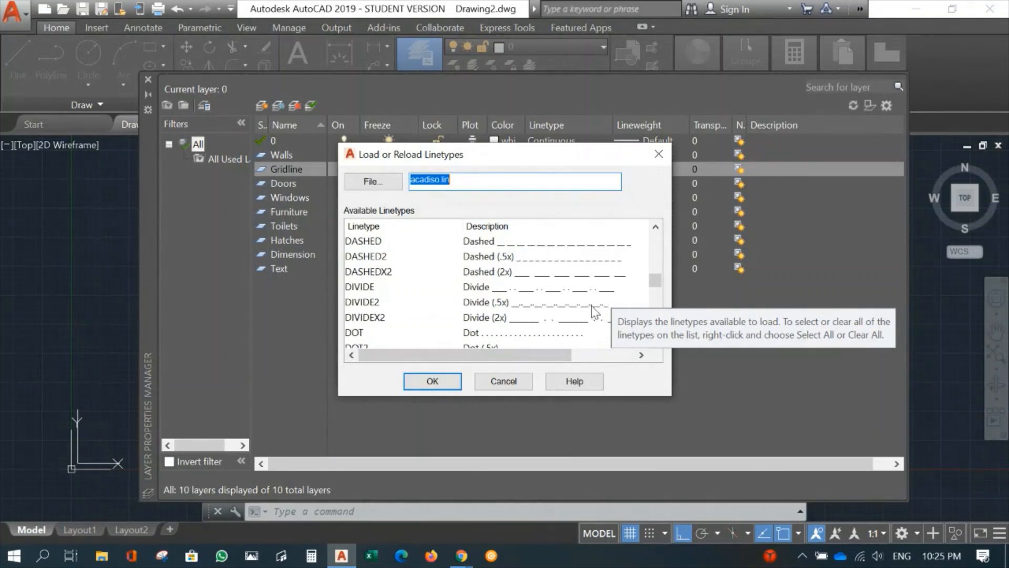
pyautogui.scroll(-3, 596, 312)
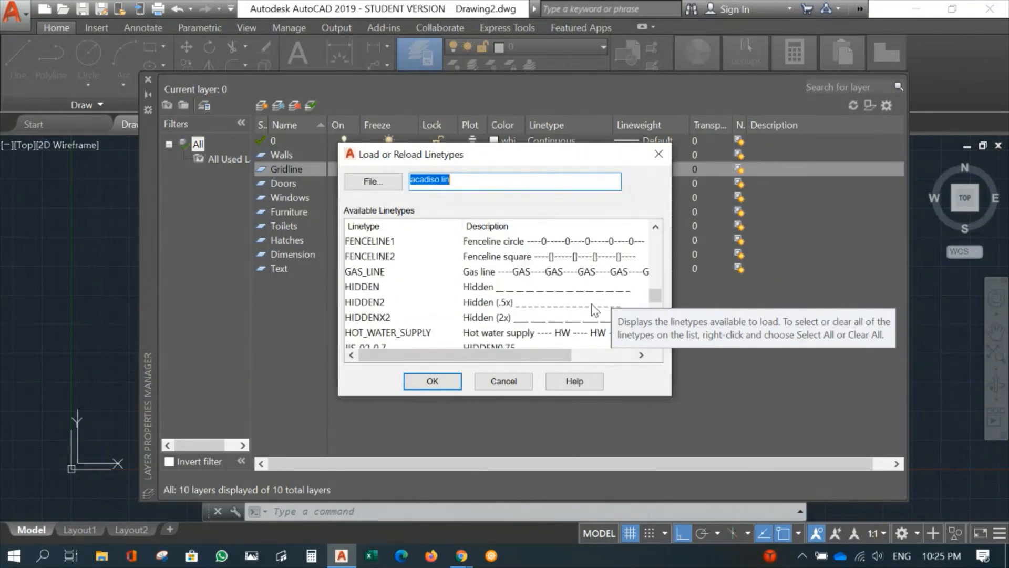
pyautogui.scroll(-3, 594, 310)
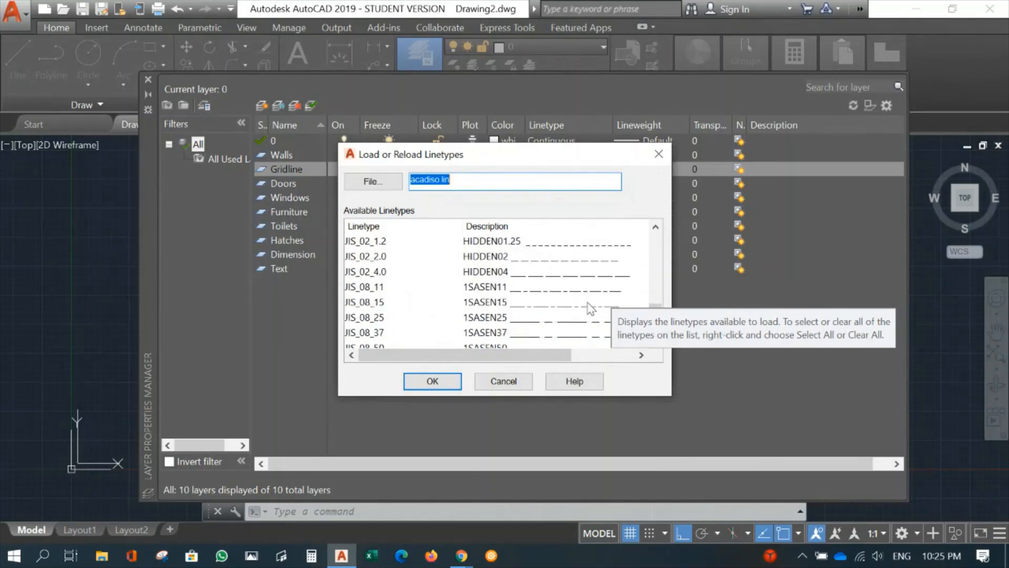
pyautogui.scroll(-1, 589, 304)
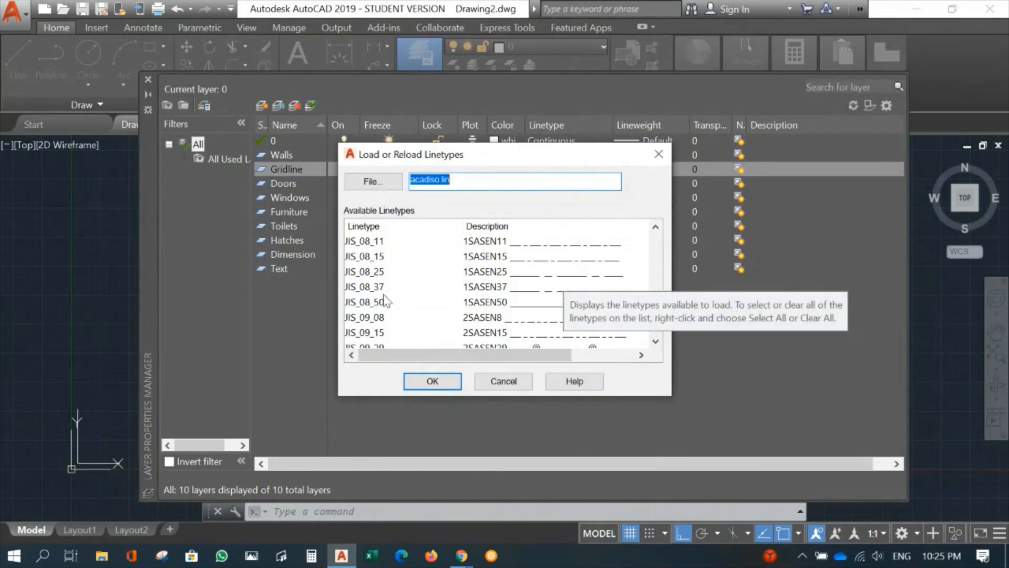
pyautogui.click(576, 277)
pyautogui.click(433, 381)
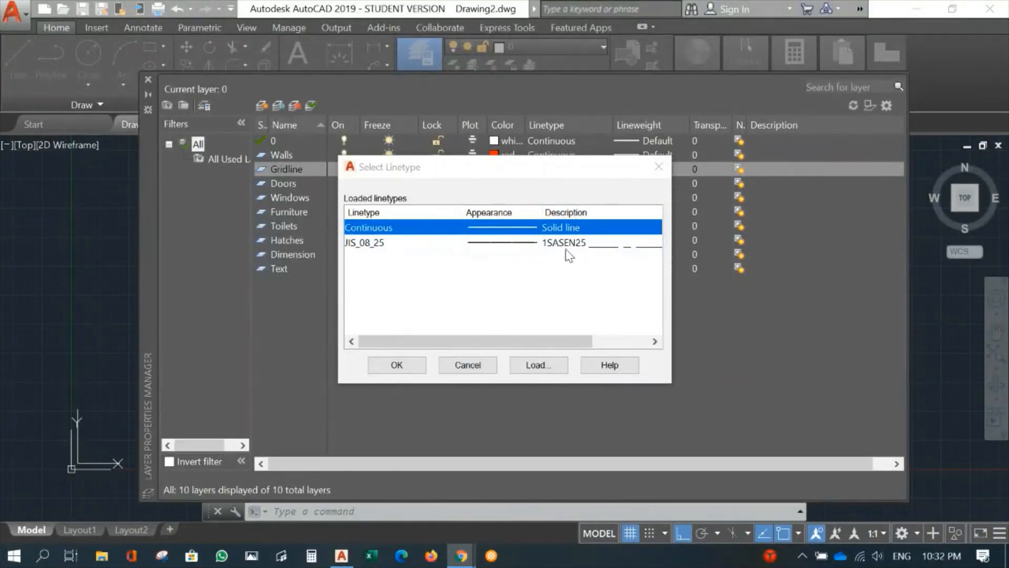
pyautogui.click(631, 245)
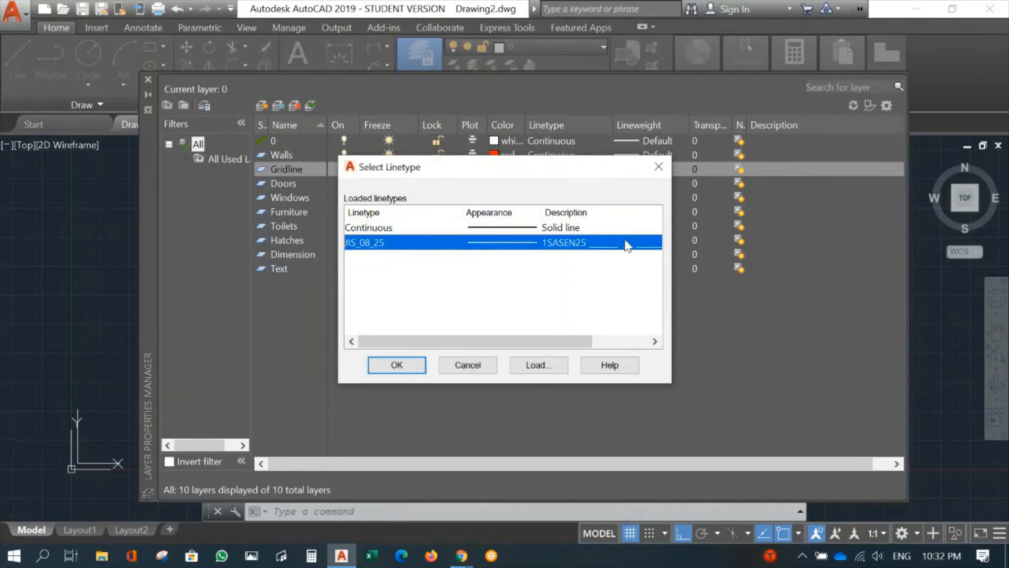
pyautogui.click(401, 364)
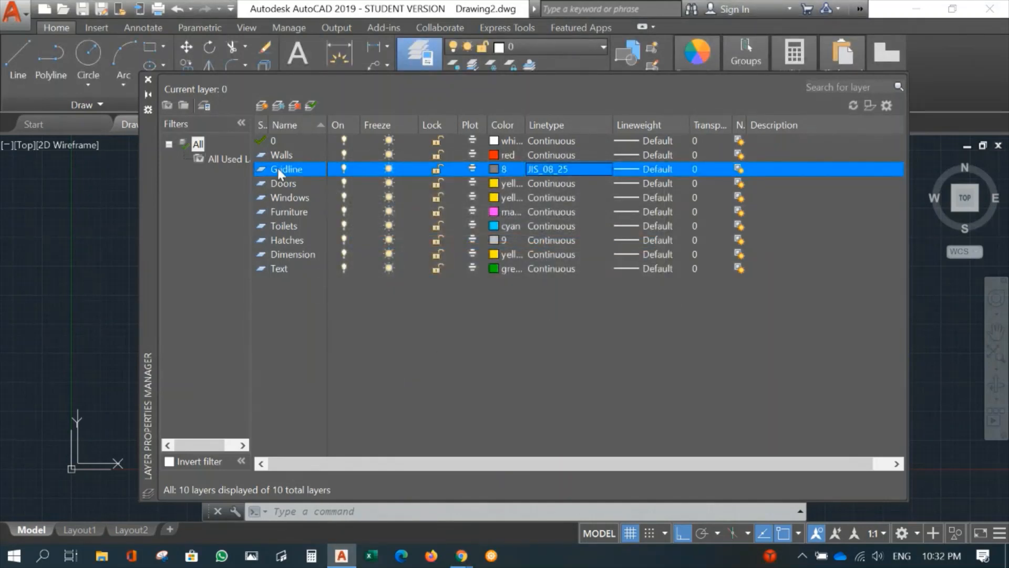